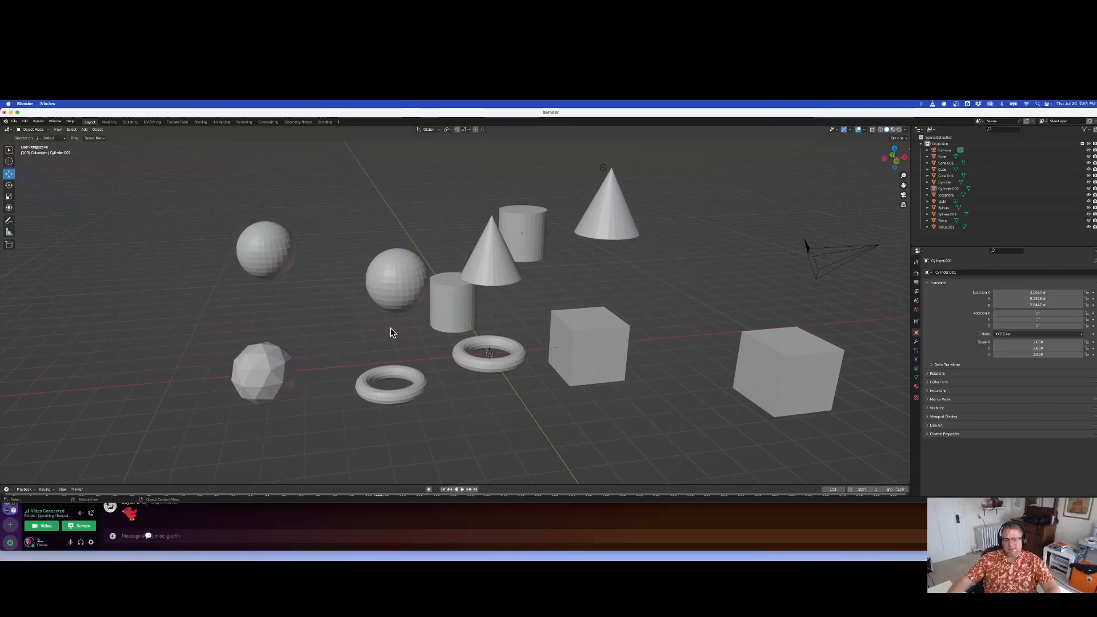
Select the nearer cube, the nearer cylinder and the nearer cone one after another.
{"action": "left_click", "coordinate": [593, 366]}
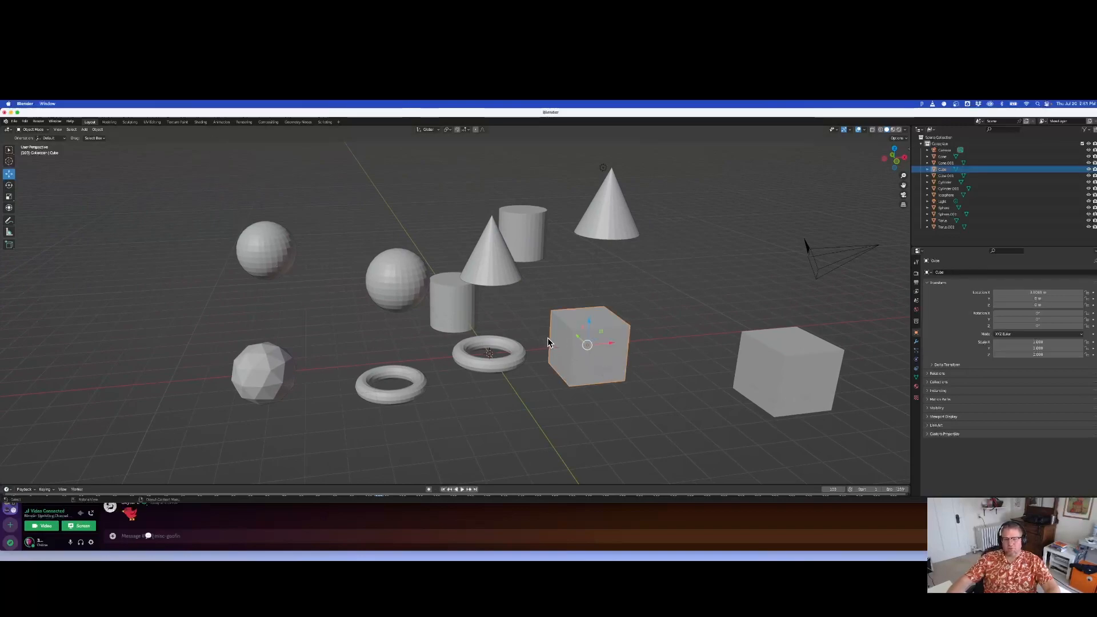
{"action": "left_click", "coordinate": [452, 305]}
{"action": "left_click", "coordinate": [489, 273]}
Select the UV sphere beside the nearer cone and frame the view on it.
{"action": "middle_click_drag", "start_coordinate": [400, 325], "coordinate": [534, 317]}
{"action": "left_click", "coordinate": [514, 272]}
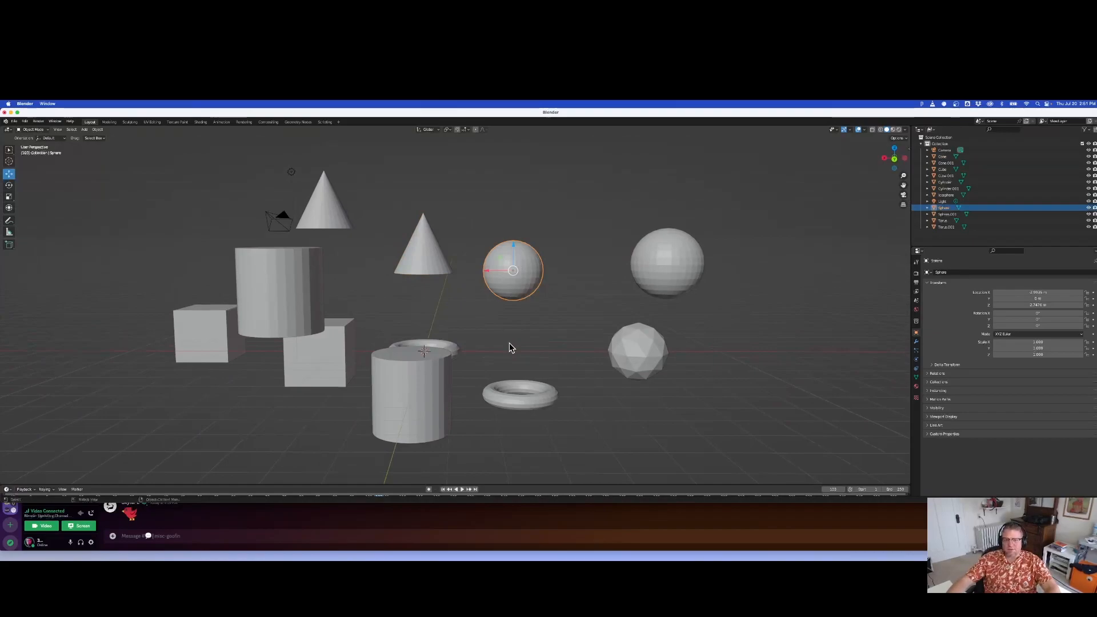
{"action": "middle_click_drag", "start_coordinate": [500, 294], "coordinate": [535, 278]}
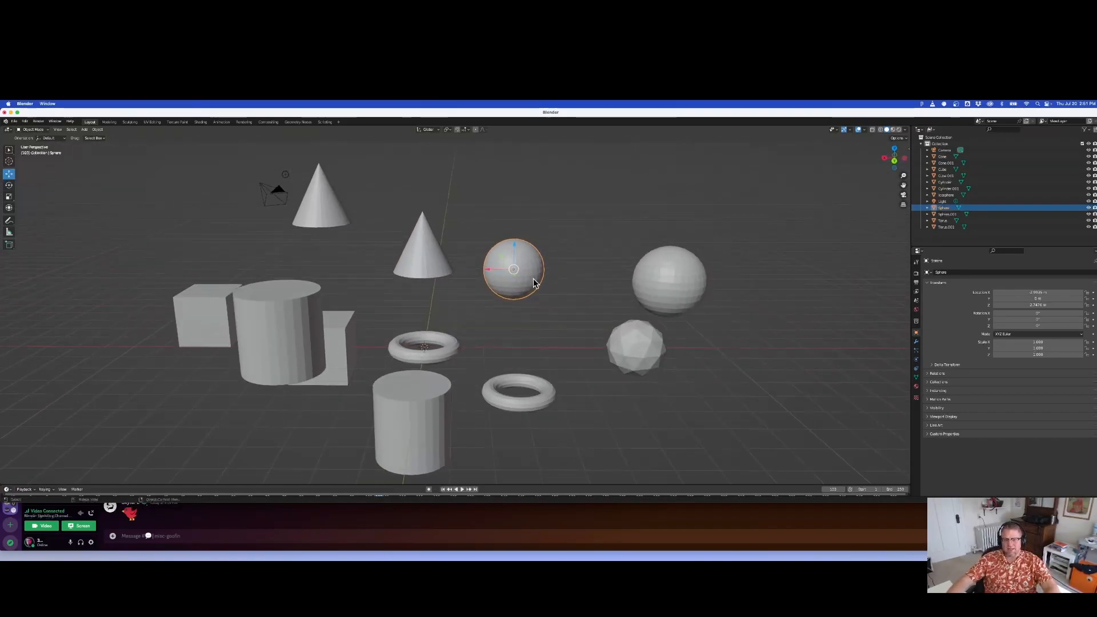
{"action": "scroll", "coordinate": [530, 269], "scroll_direction": "up", "scroll_amount": 1}
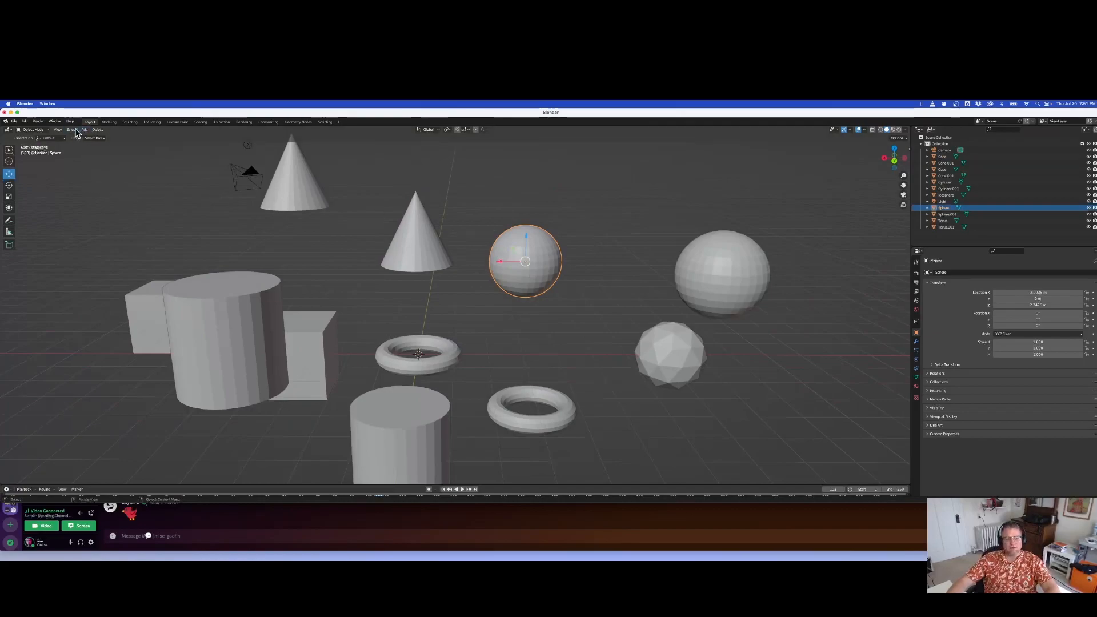
{"action": "left_click", "coordinate": [58, 129]}
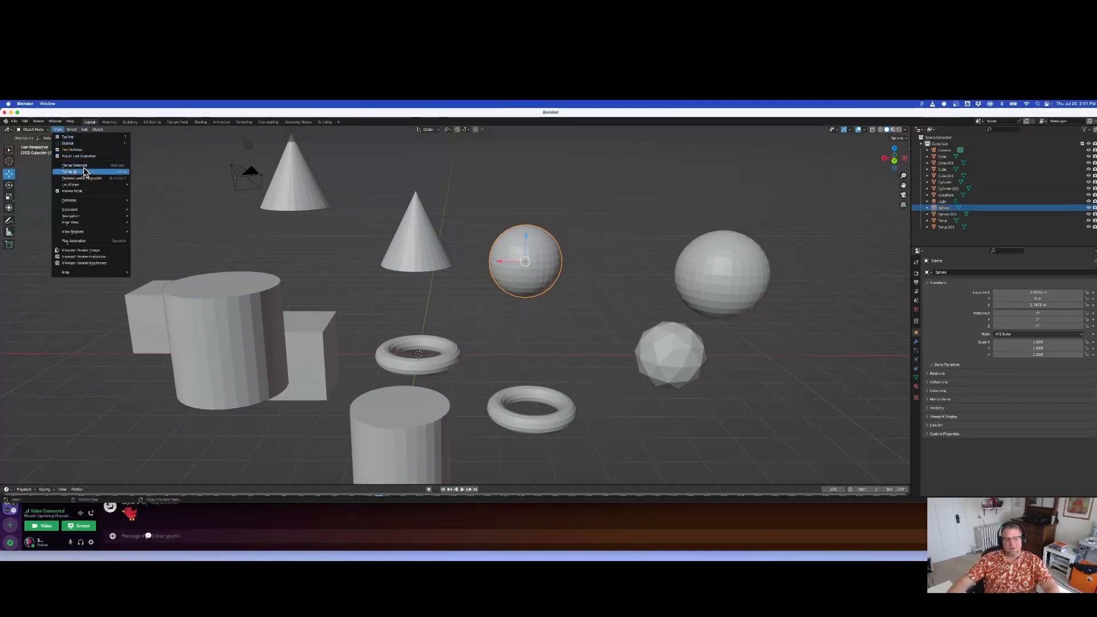
{"action": "left_click", "coordinate": [88, 166]}
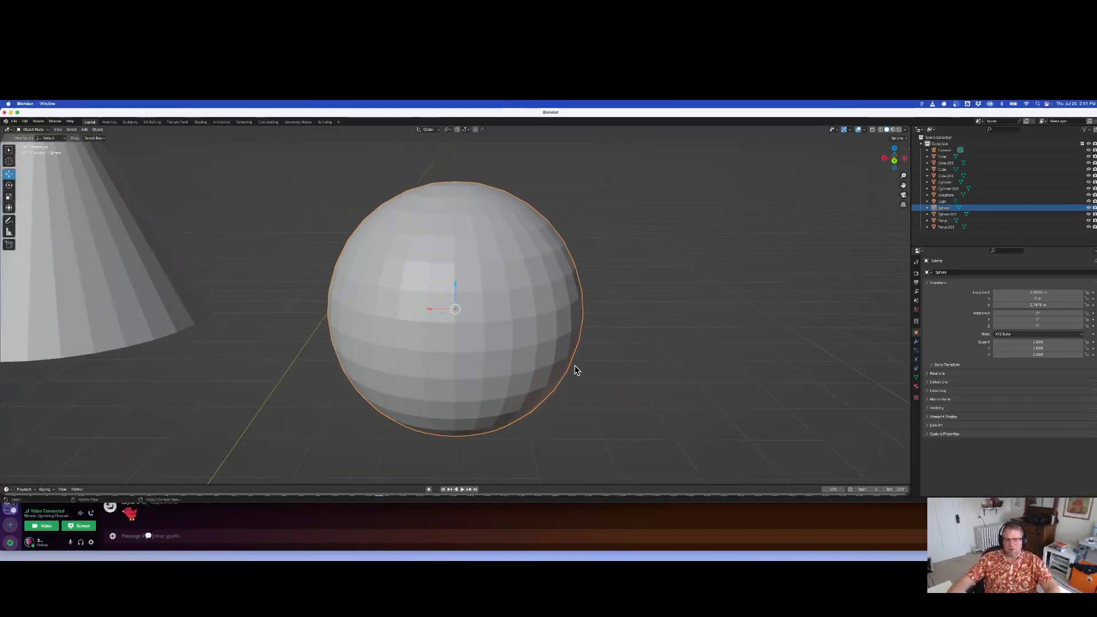
Select the nearer cone, switch the selection back to the sphere beside it, and frame that sphere in the viewport.
{"action": "scroll", "coordinate": [474, 340], "scroll_direction": "down", "scroll_amount": 8}
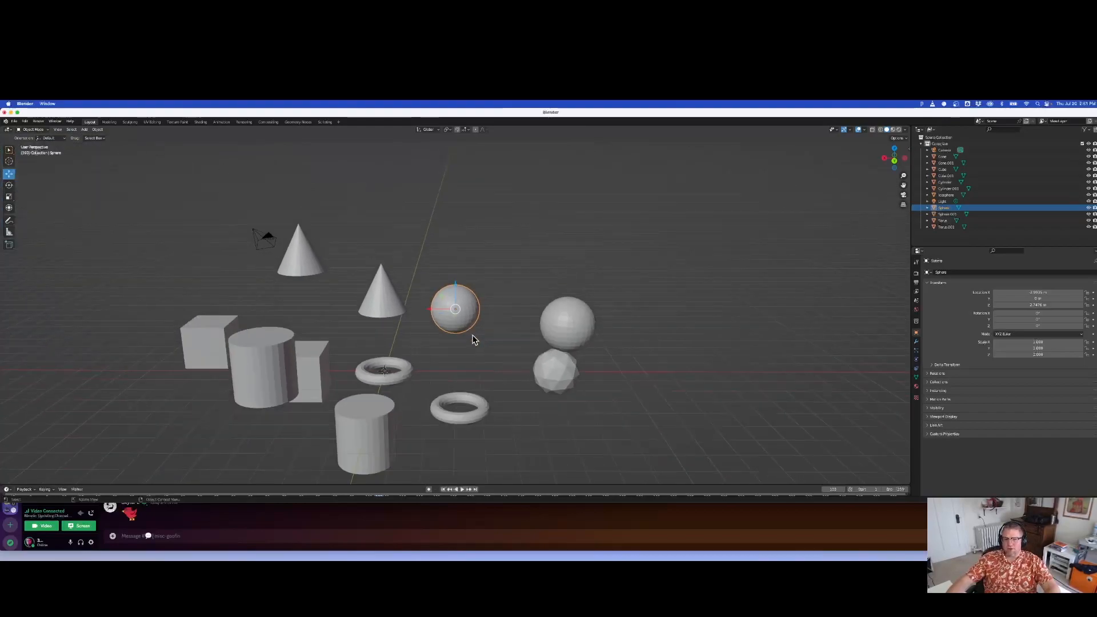
{"action": "left_click", "coordinate": [377, 290]}
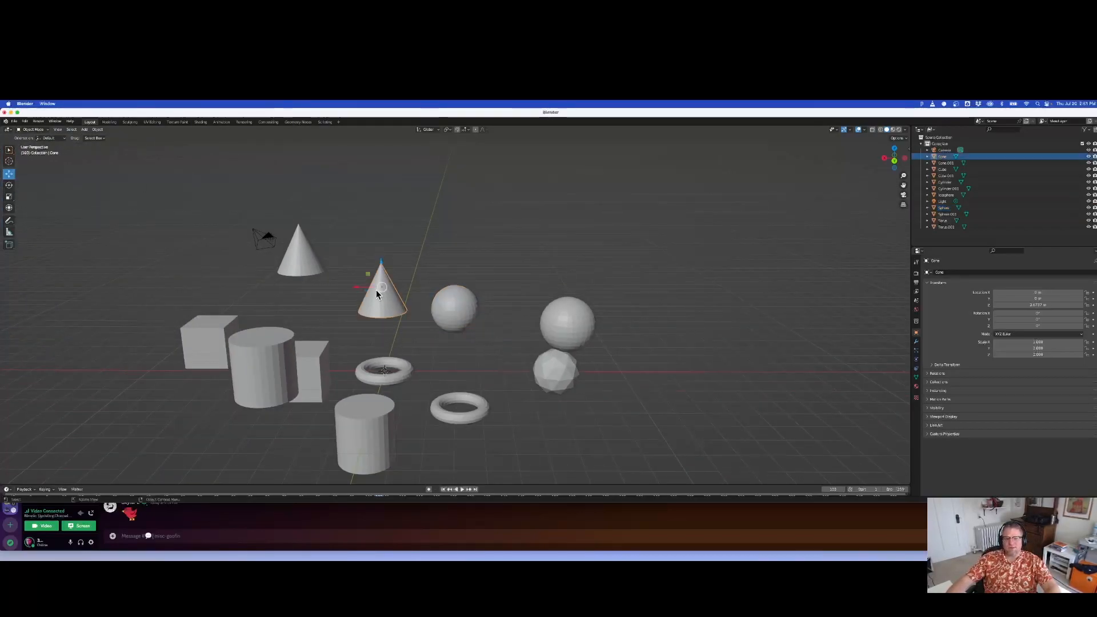
{"action": "left_click", "coordinate": [445, 307]}
{"action": "left_click", "coordinate": [58, 129]}
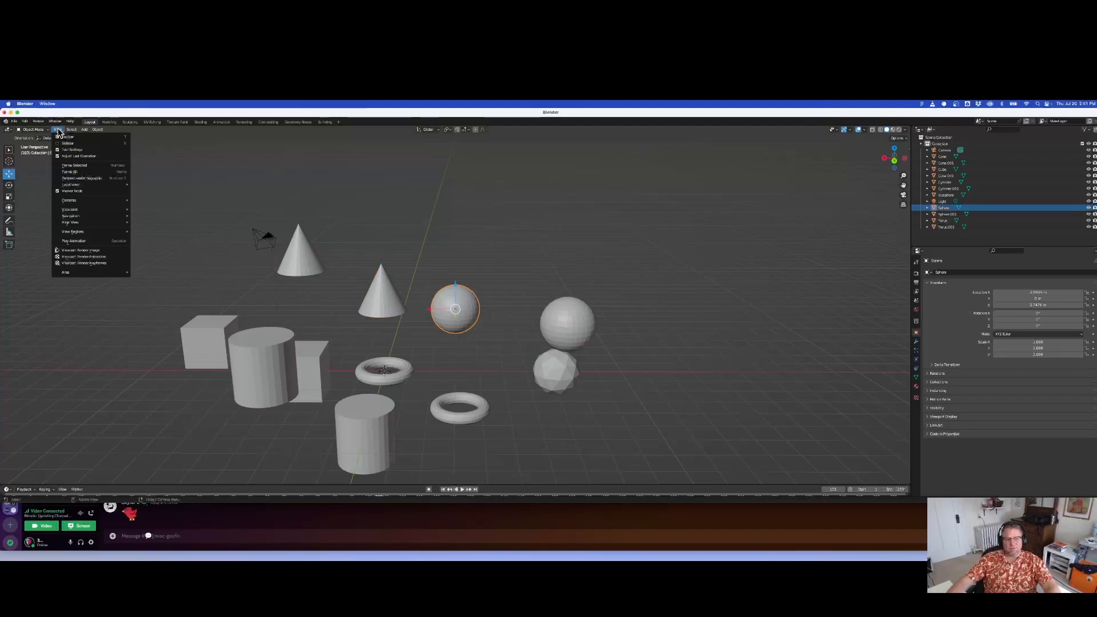
{"action": "left_click", "coordinate": [74, 166]}
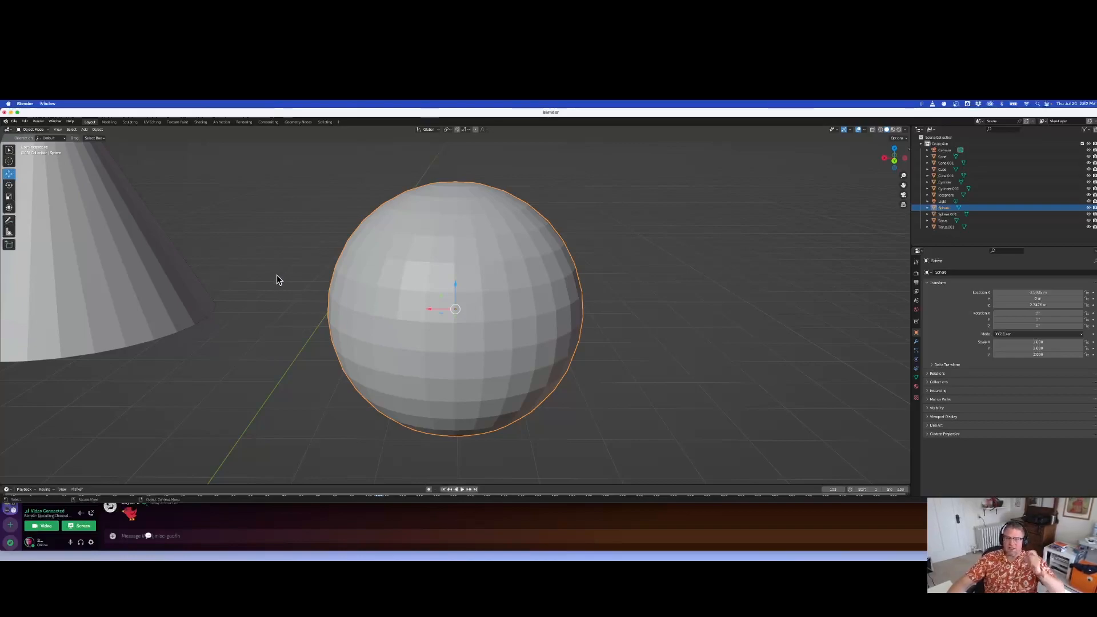
Switch the framed sphere to Edit Mode and deselect all of its vertices.
{"action": "left_click", "coordinate": [43, 132]}
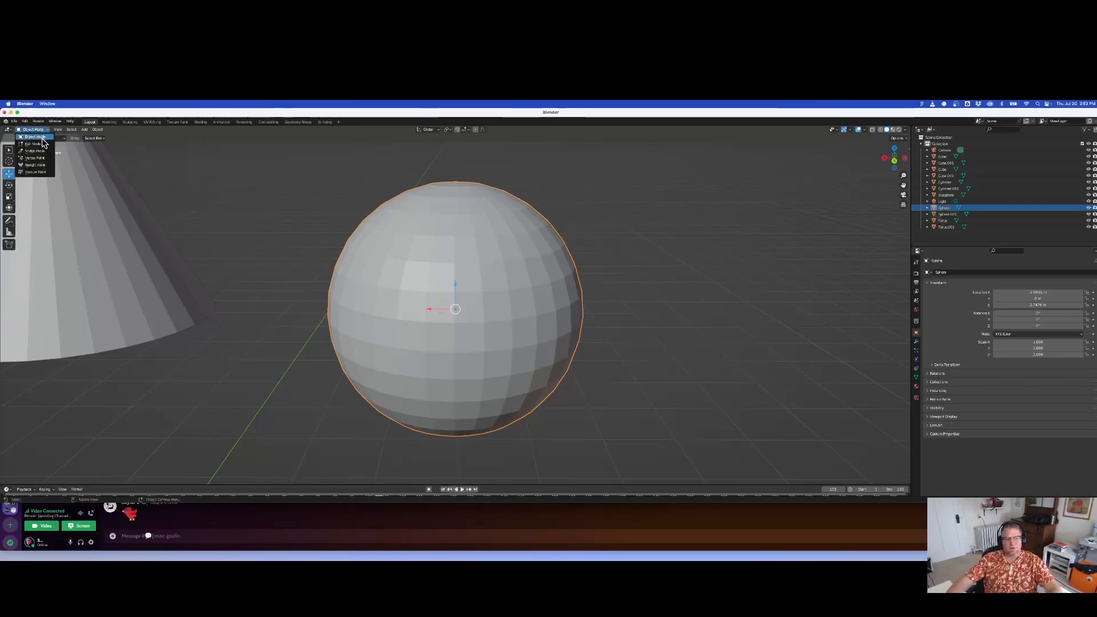
{"action": "left_click", "coordinate": [41, 144]}
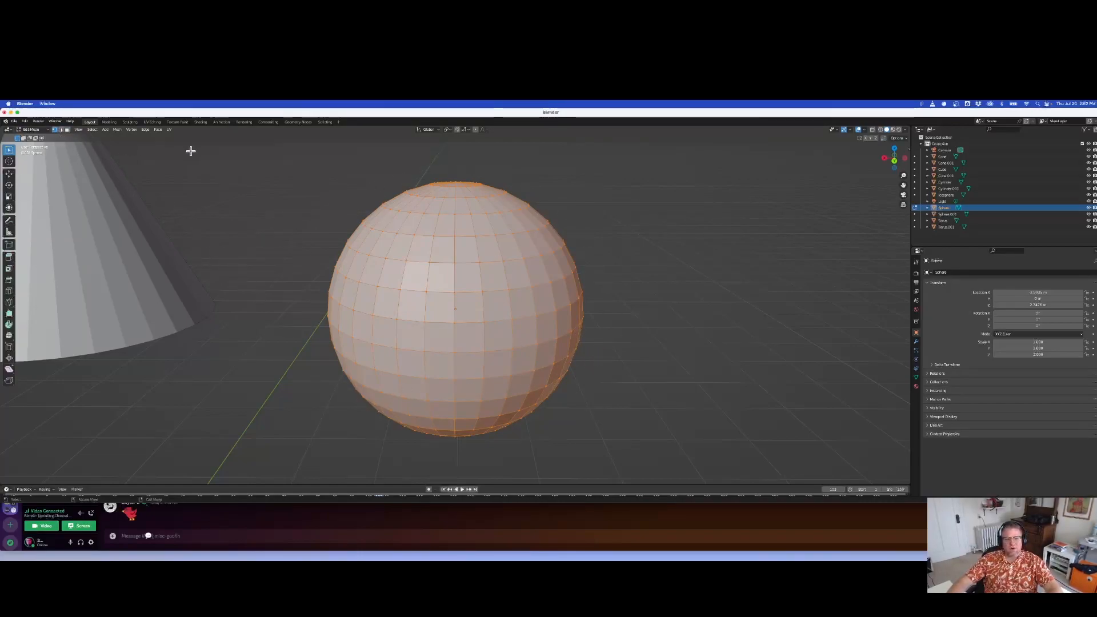
{"action": "left_click", "coordinate": [647, 200]}
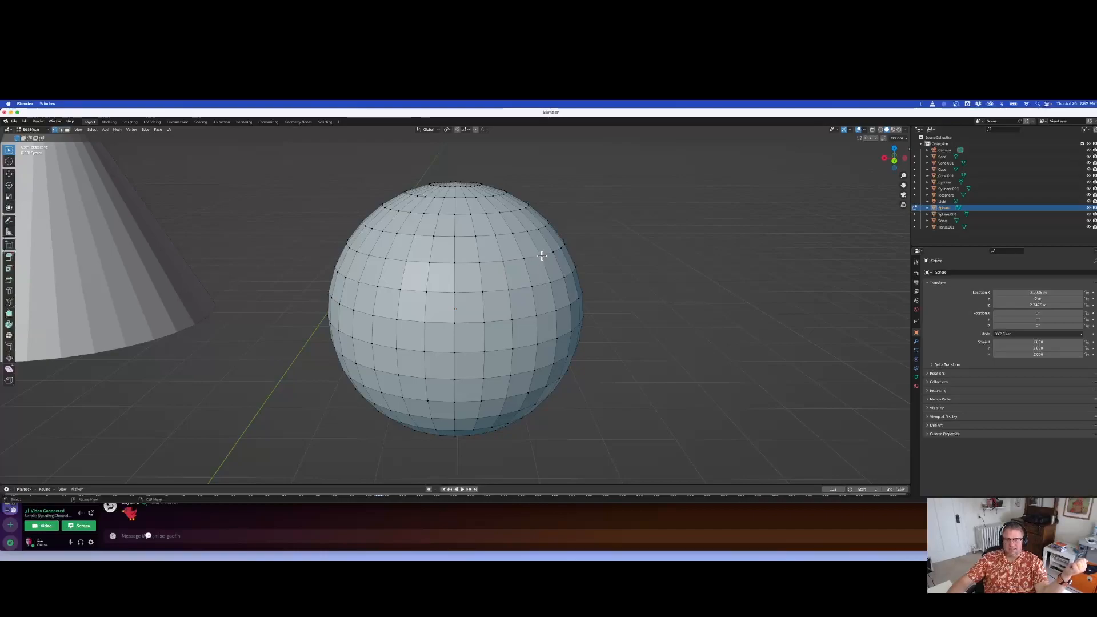
Select a vertex on the sphere, change to edge selection, select the edges around one face, and clear the selection.
{"action": "left_click", "coordinate": [549, 283]}
{"action": "key", "text": "2"}
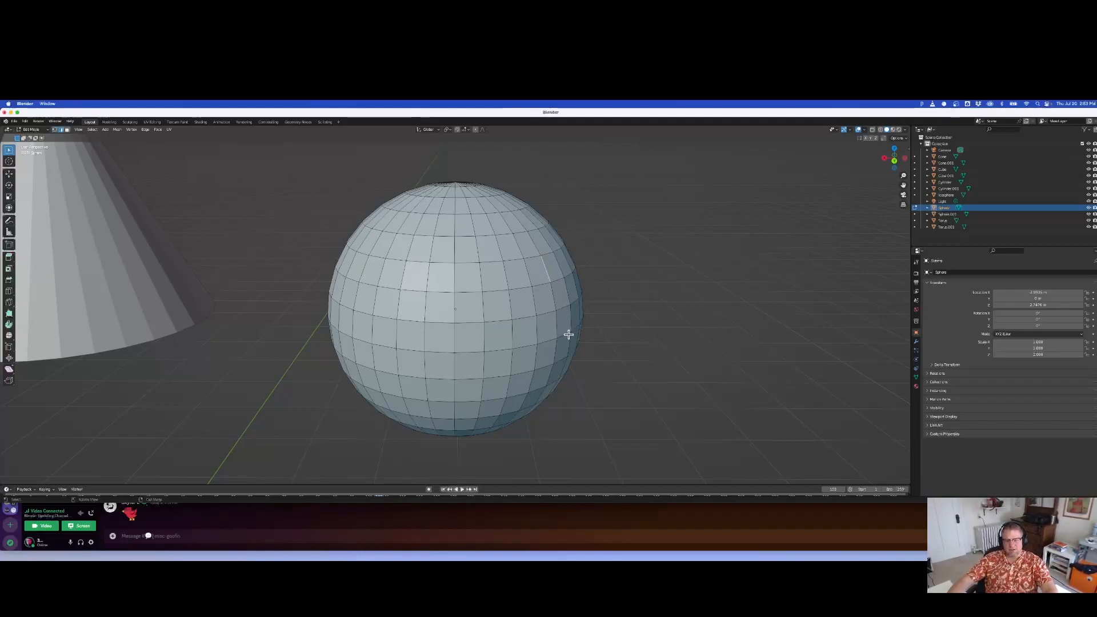
{"action": "left_click", "coordinate": [532, 268]}
{"action": "left_click", "coordinate": [542, 281], "text": "shift"}
{"action": "left_click", "coordinate": [544, 271], "text": "shift"}
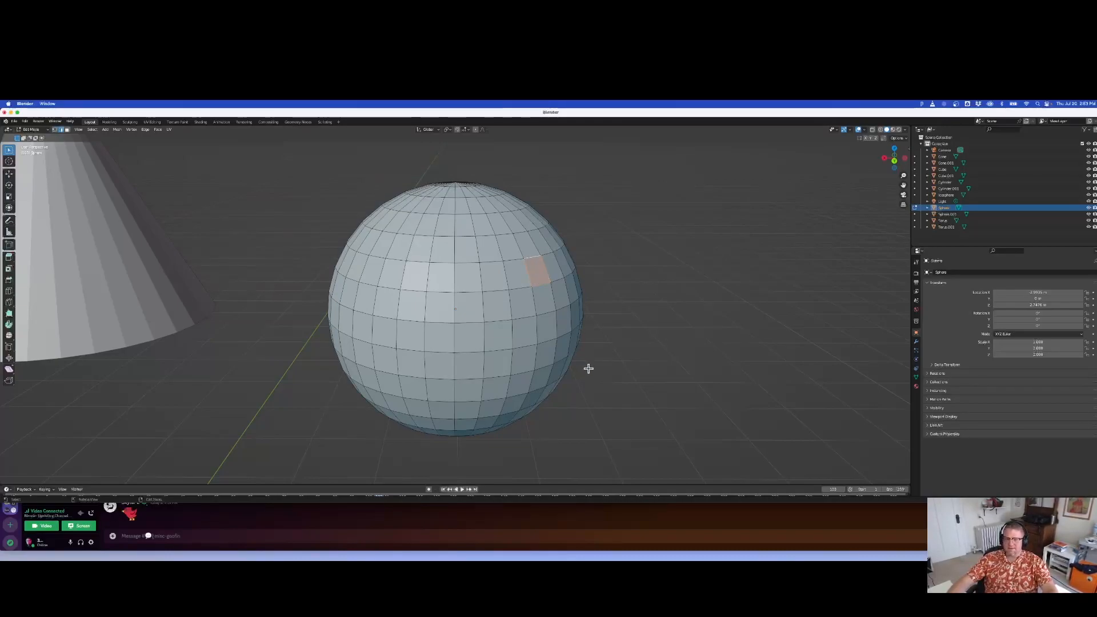
{"action": "left_click", "coordinate": [629, 314]}
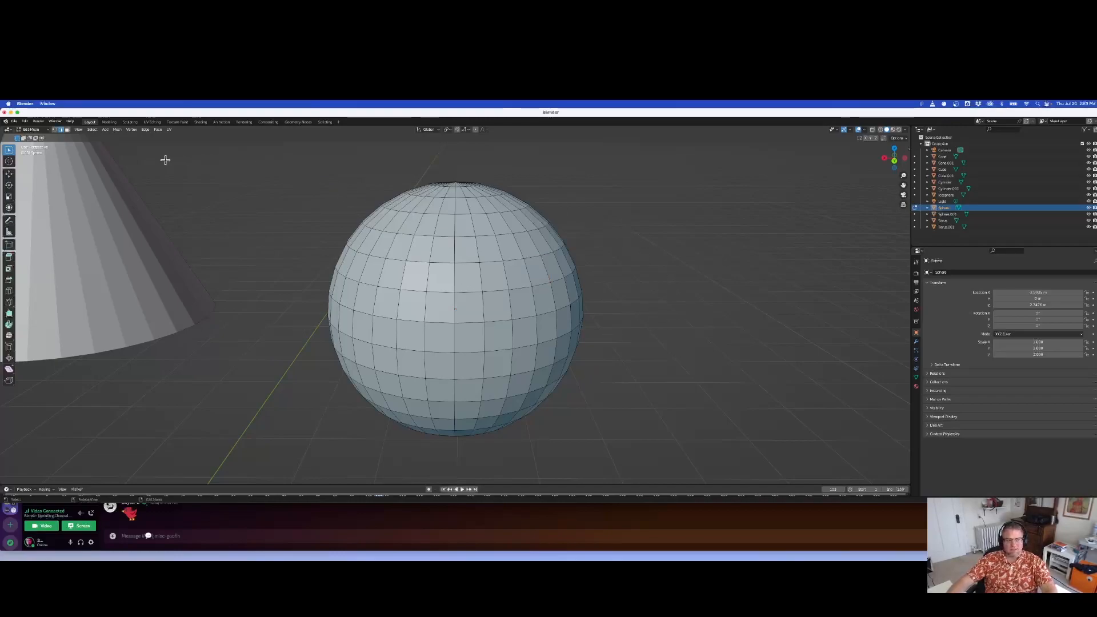
Return to vertex selection and toggle the sphere between Object Mode and Edit Mode, ending in Object Mode.
{"action": "left_click", "coordinate": [54, 129]}
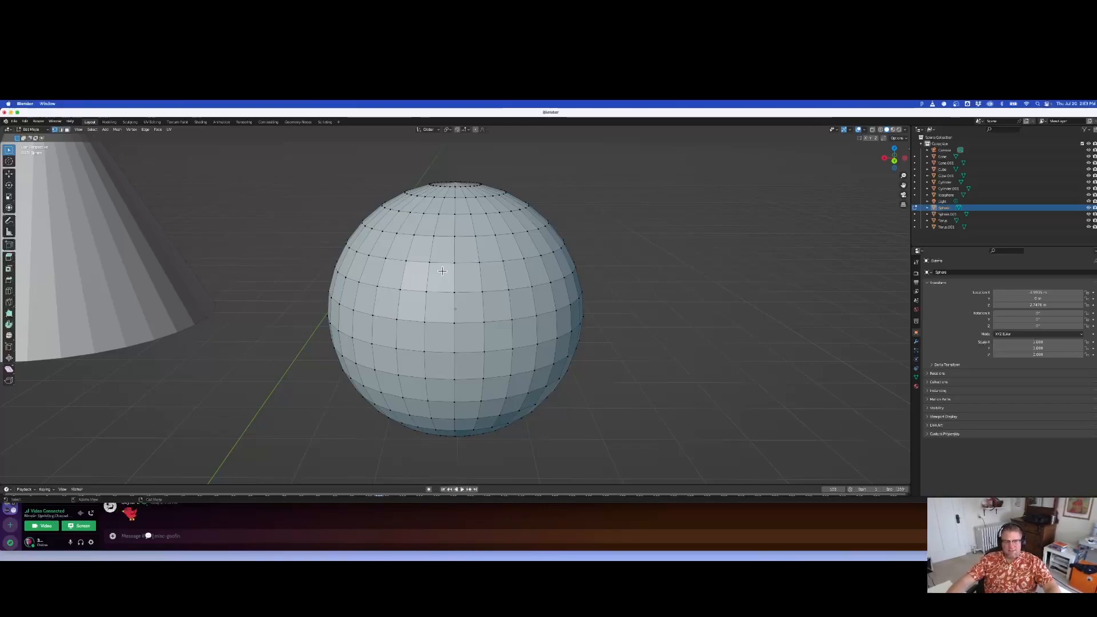
{"action": "left_click", "coordinate": [31, 129]}
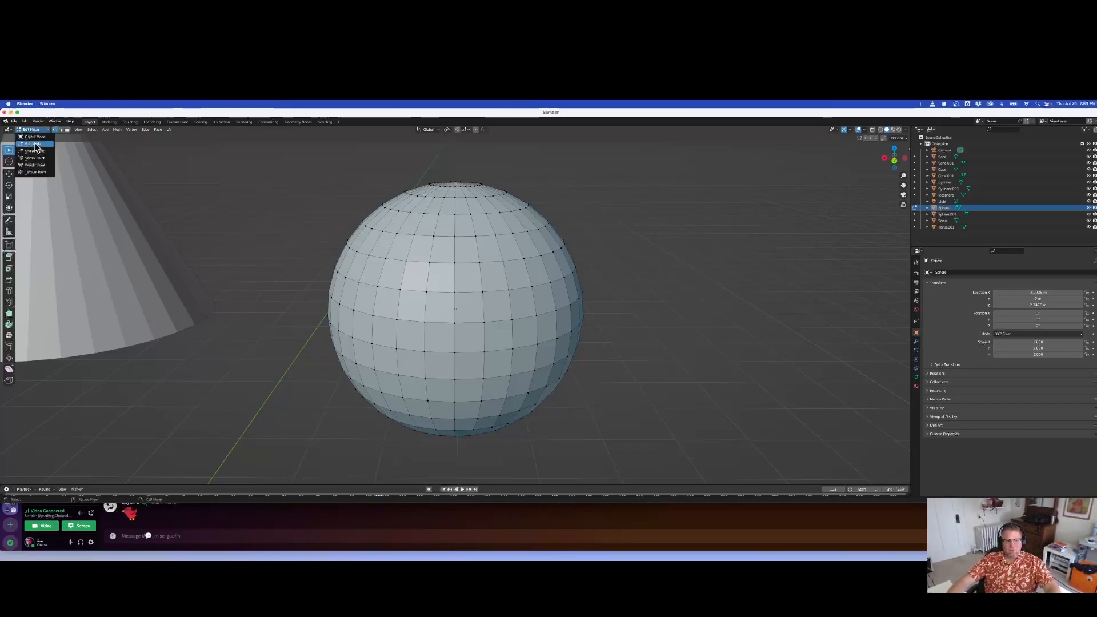
{"action": "left_click", "coordinate": [36, 138]}
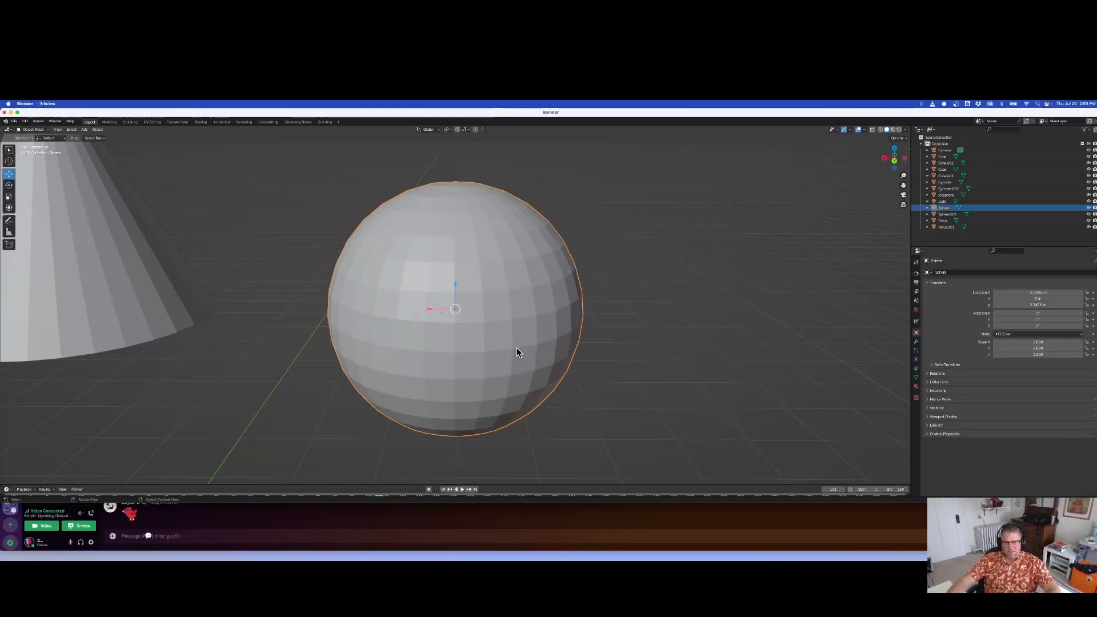
{"action": "key", "text": "Tab"}
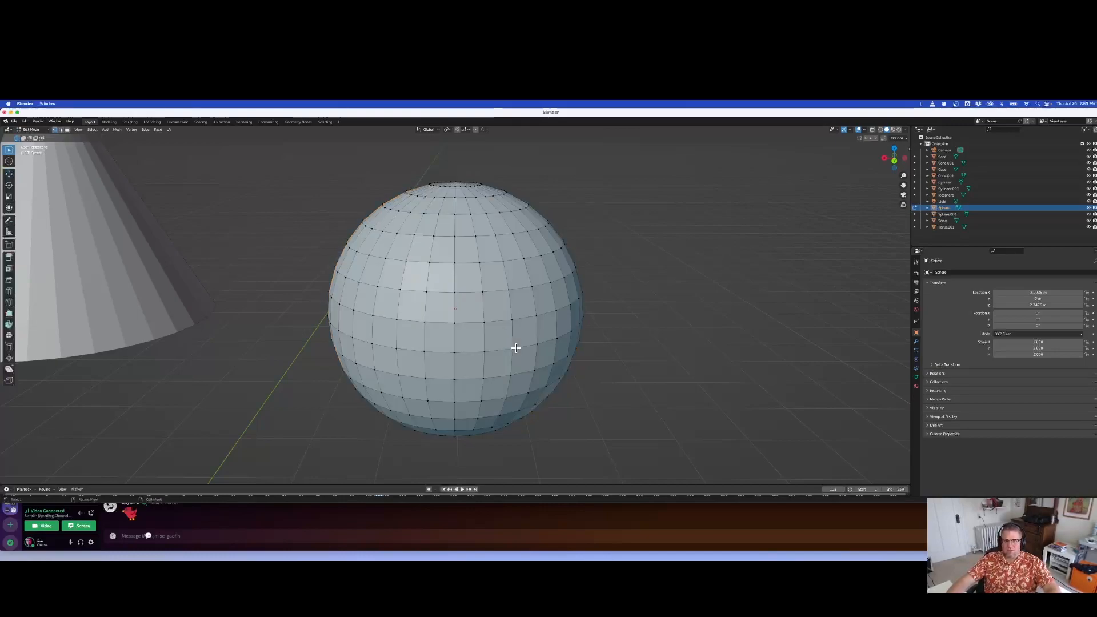
{"action": "key", "text": "Tab"}
Switch to the 3D Mentor Board in Figma to check the Level 1 knowledge list, and return to Blender.
{"action": "key", "text": "super+Tab"}
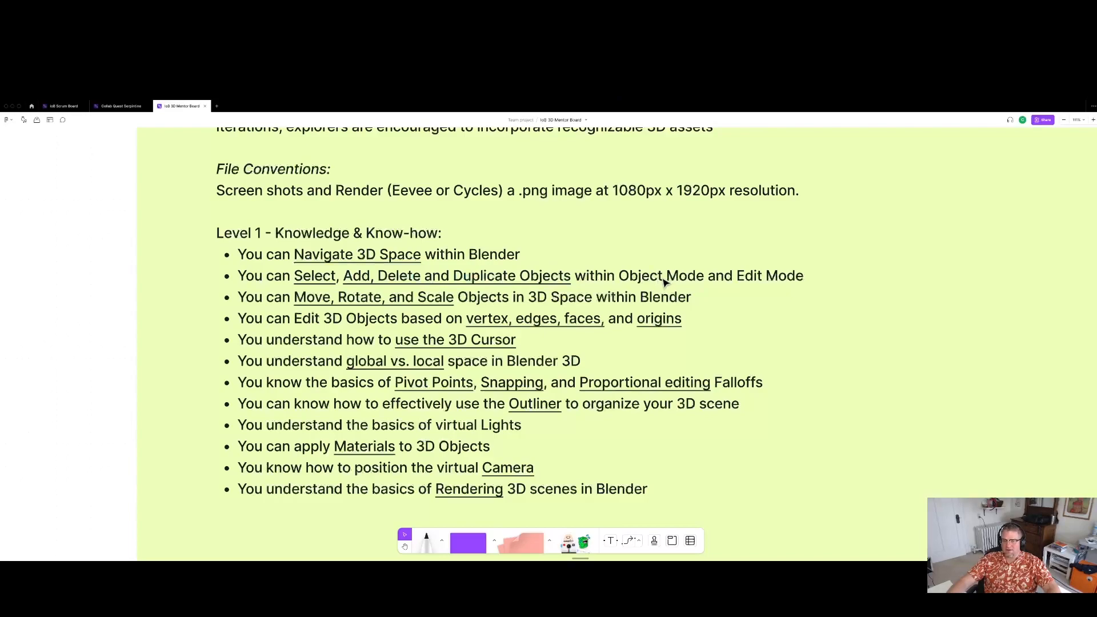
{"action": "key", "text": "super+Tab"}
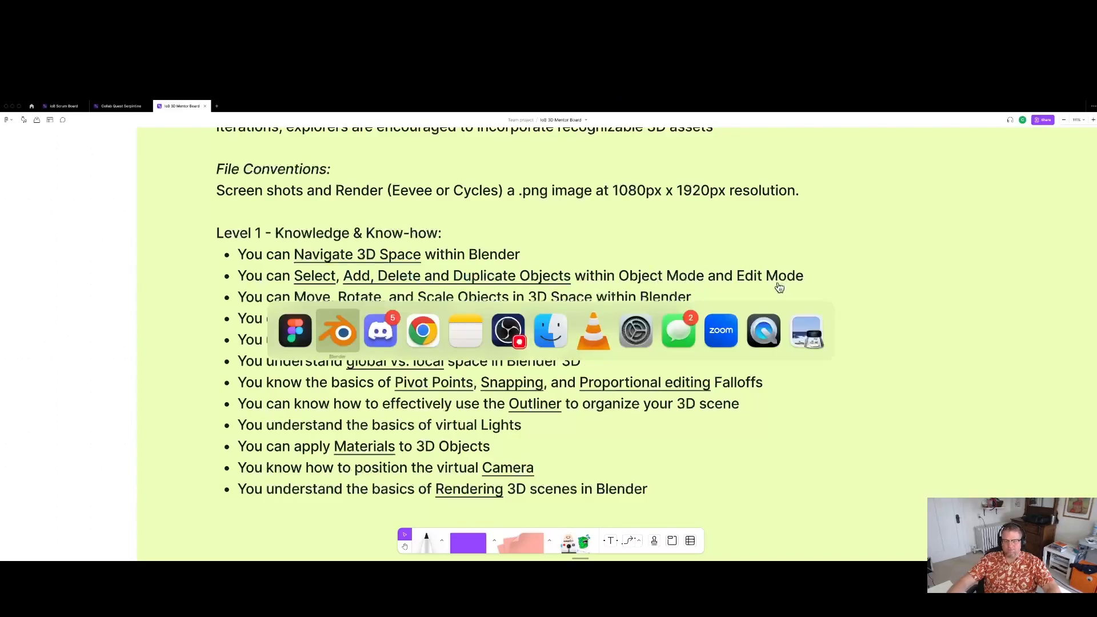
Enter Edit Mode on the sphere and add a second UV sphere to its mesh.
{"action": "key", "text": "Tab"}
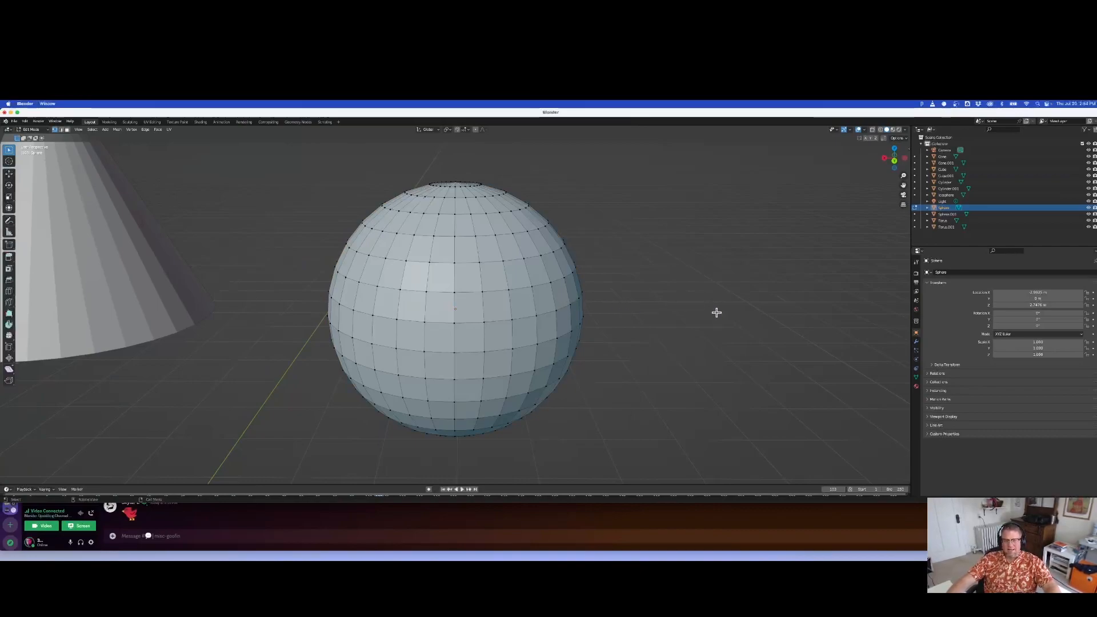
{"action": "key", "text": "shift+a"}
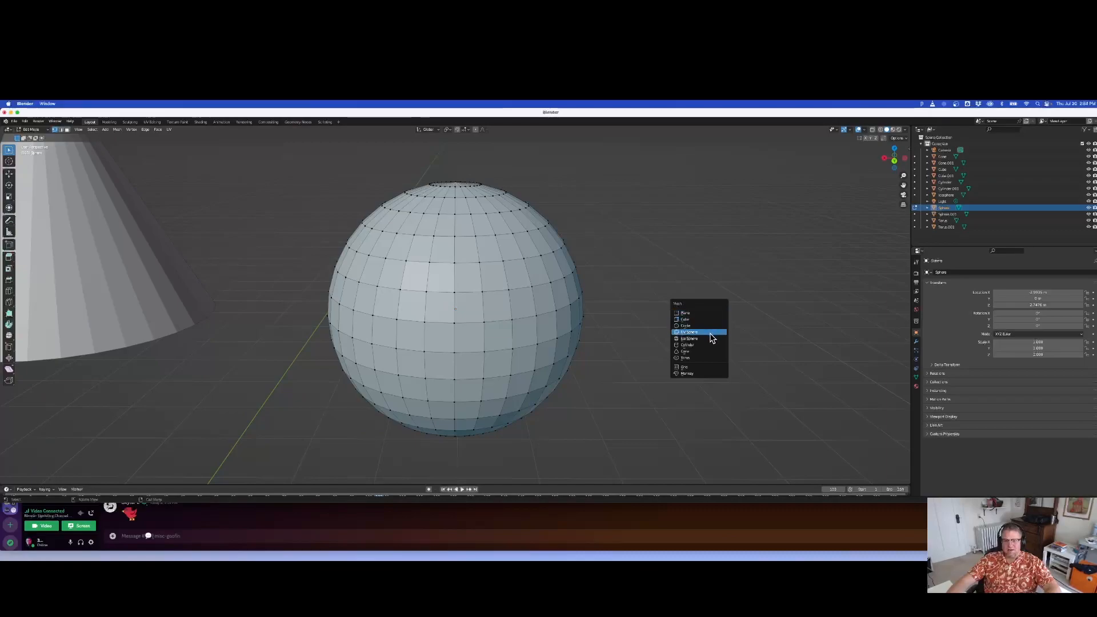
{"action": "left_click", "coordinate": [707, 332]}
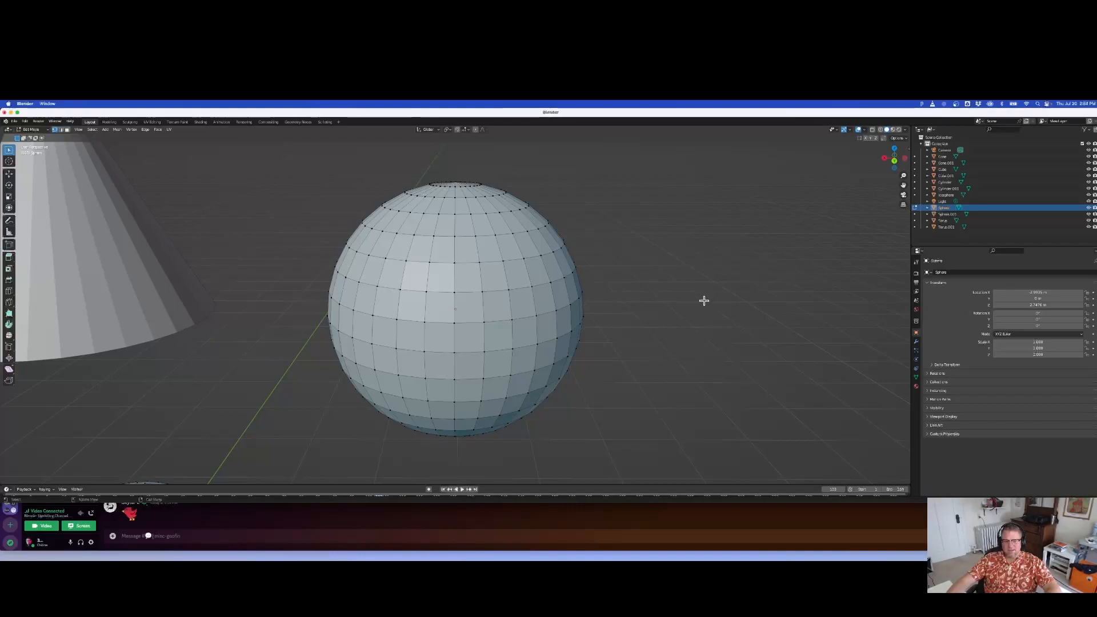
{"action": "scroll", "coordinate": [706, 301], "scroll_direction": "down", "scroll_amount": 4}
{"action": "scroll", "coordinate": [704, 302], "scroll_direction": "down", "scroll_amount": 3}
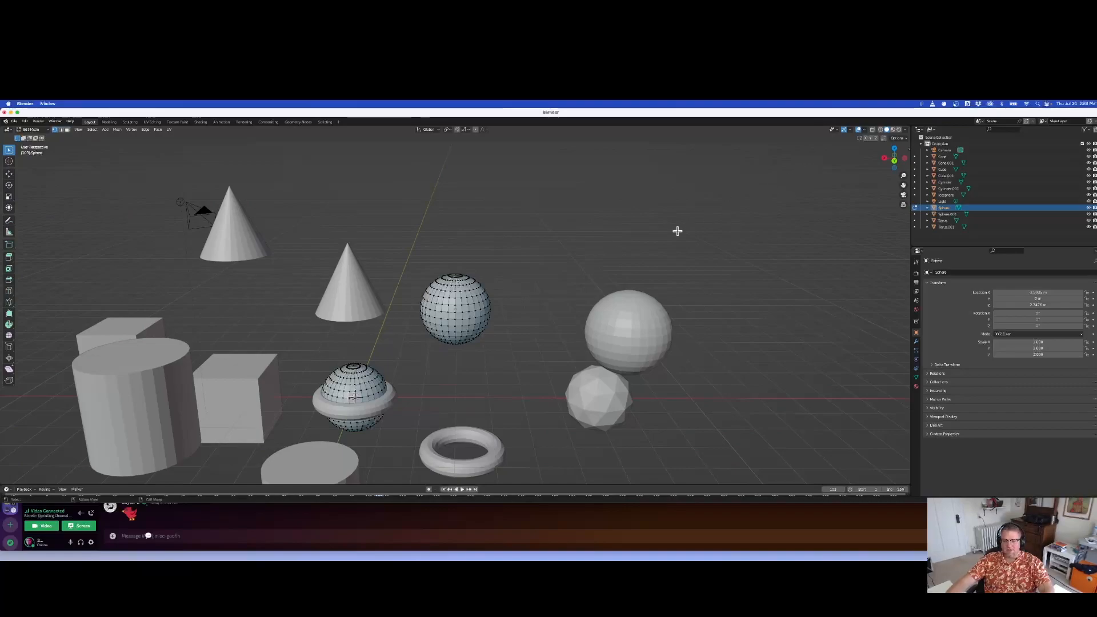
Select all linked geometry of the added sphere and move it next to the original sphere.
{"action": "key", "text": "ctrl+l"}
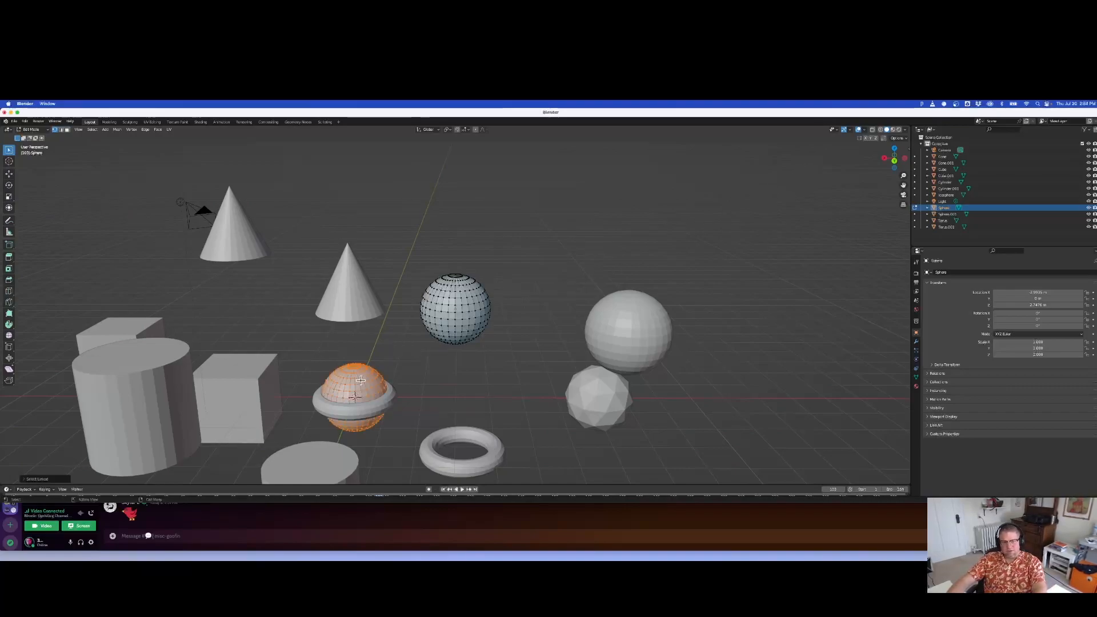
{"action": "key", "text": "g"}
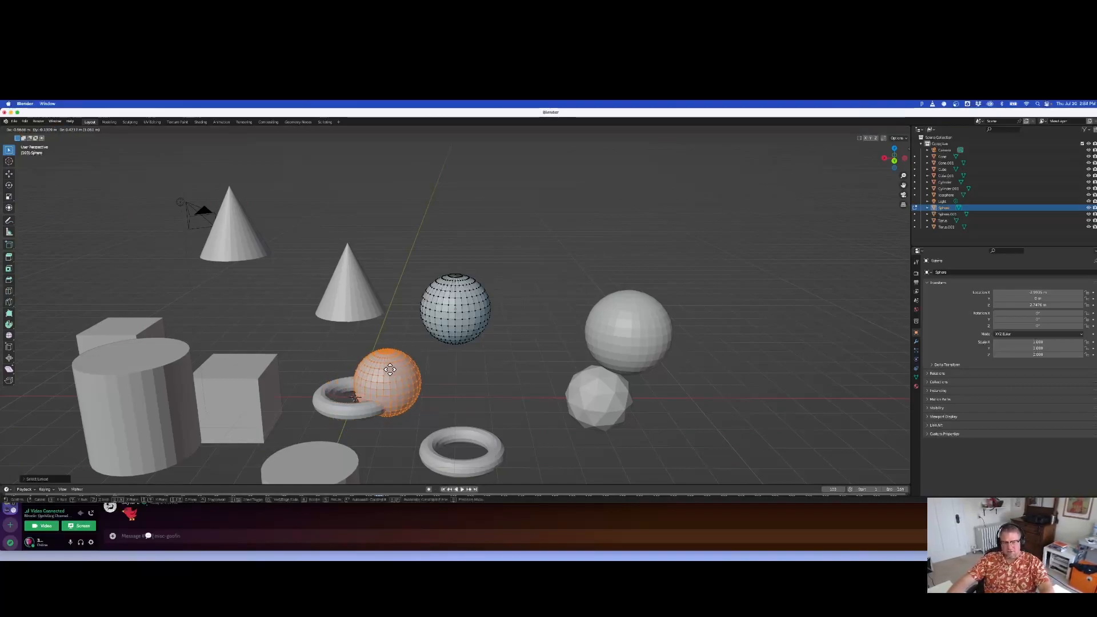
{"action": "left_click", "coordinate": [494, 316]}
Return to Object Mode and move the two-sphere object slightly down along the Z axis.
{"action": "middle_click_drag", "start_coordinate": [494, 317], "coordinate": [548, 339]}
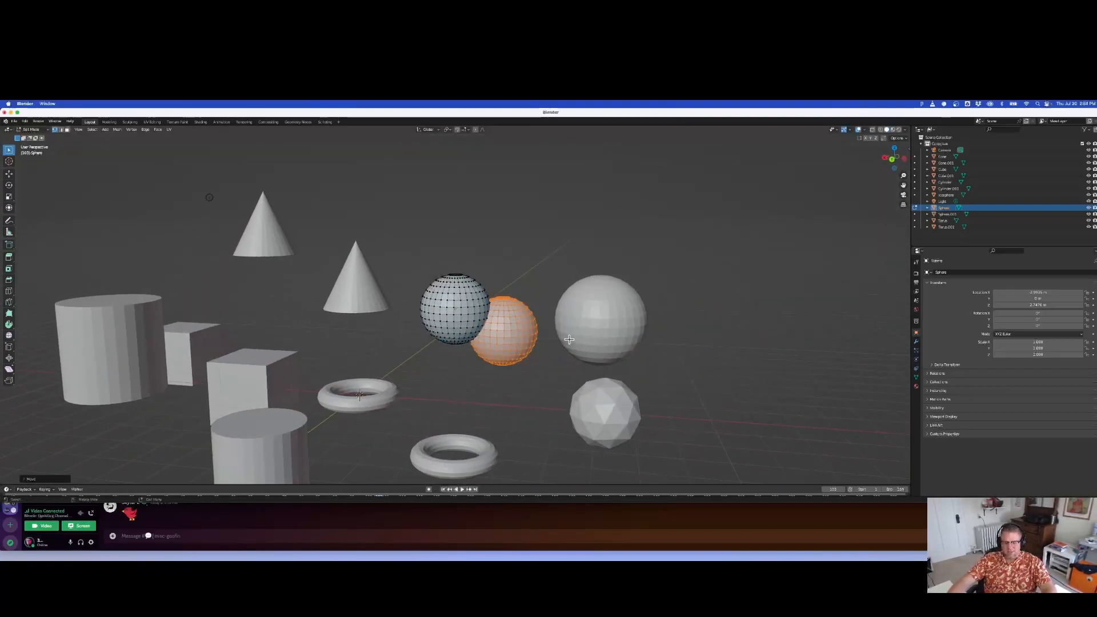
{"action": "key", "text": "Tab"}
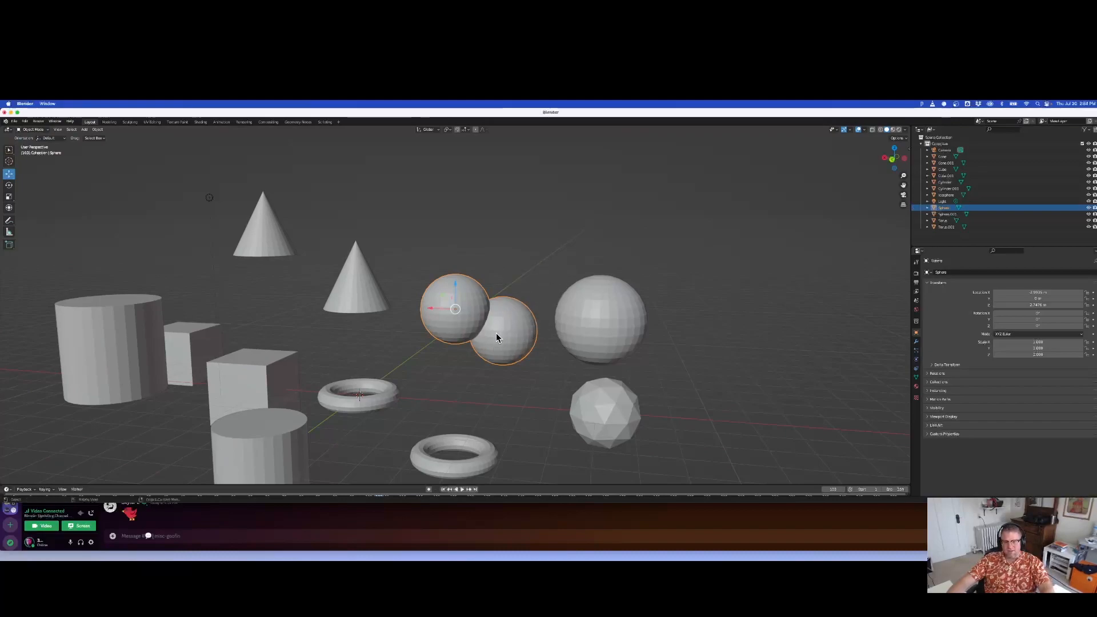
{"action": "mouse_move", "coordinate": [456, 286]}
{"action": "left_mouse_down"}
{"action": "mouse_move", "coordinate": [457, 227]}
{"action": "mouse_move", "coordinate": [459, 291]}
{"action": "left_mouse_up"}
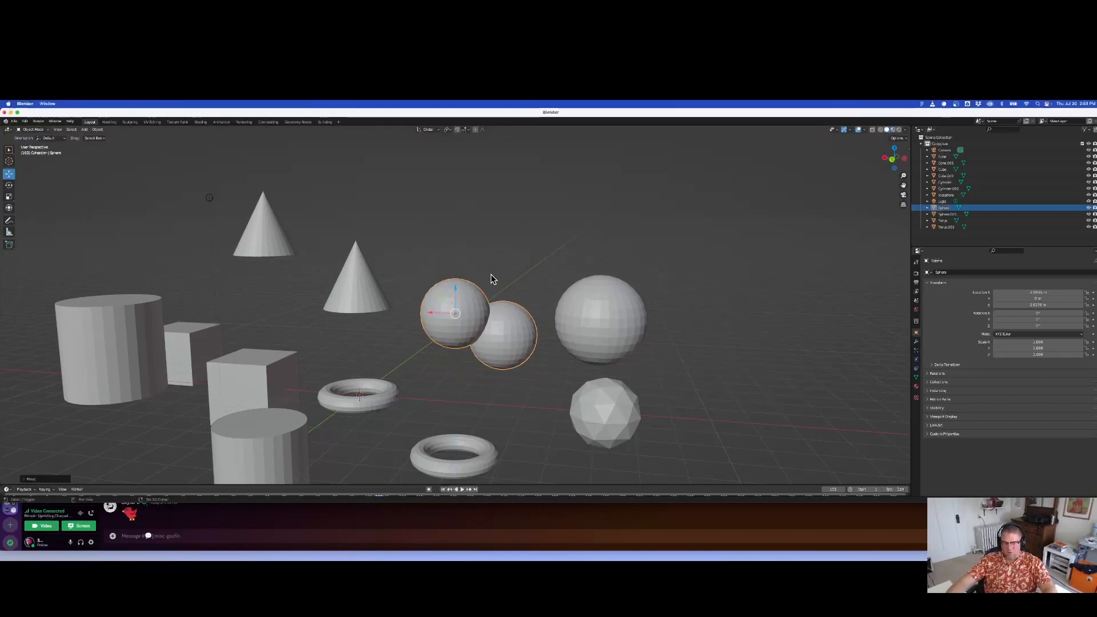
Add a separate UV sphere in Object Mode and move it up, between the nearer cone and the two-sphere object.
{"action": "key", "text": "shift+a"}
{"action": "mouse_move", "coordinate": [492, 274]}
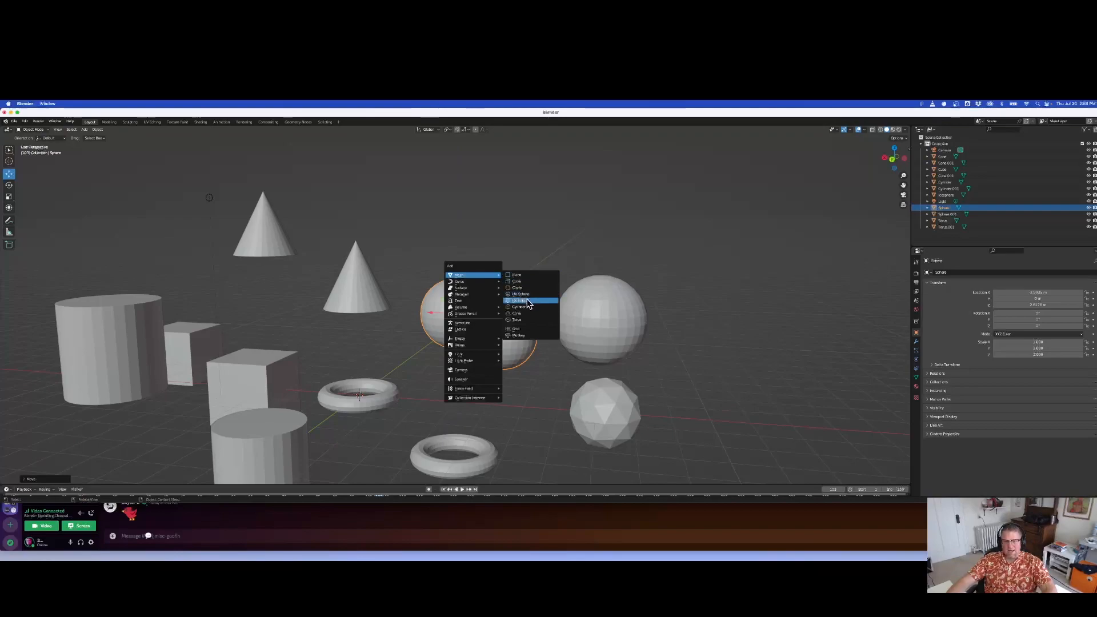
{"action": "left_click", "coordinate": [519, 295]}
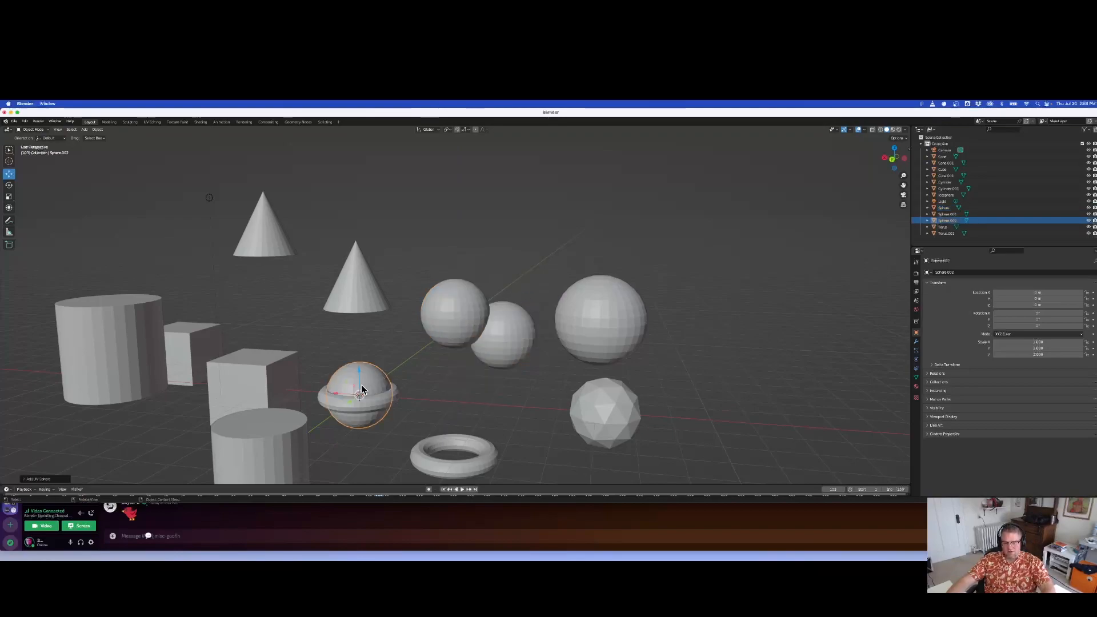
{"action": "left_click_drag", "start_coordinate": [360, 376], "coordinate": [398, 280]}
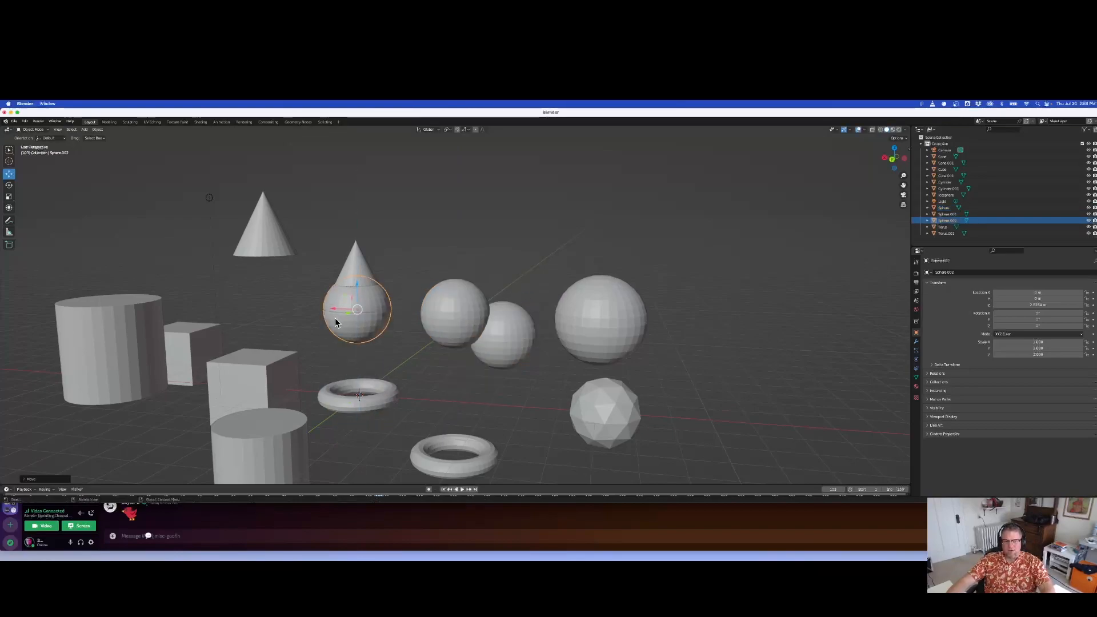
{"action": "mouse_move", "coordinate": [337, 314]}
{"action": "left_mouse_down"}
{"action": "mouse_move", "coordinate": [500, 306]}
{"action": "mouse_move", "coordinate": [381, 296]}
{"action": "mouse_move", "coordinate": [355, 307]}
{"action": "left_mouse_up"}
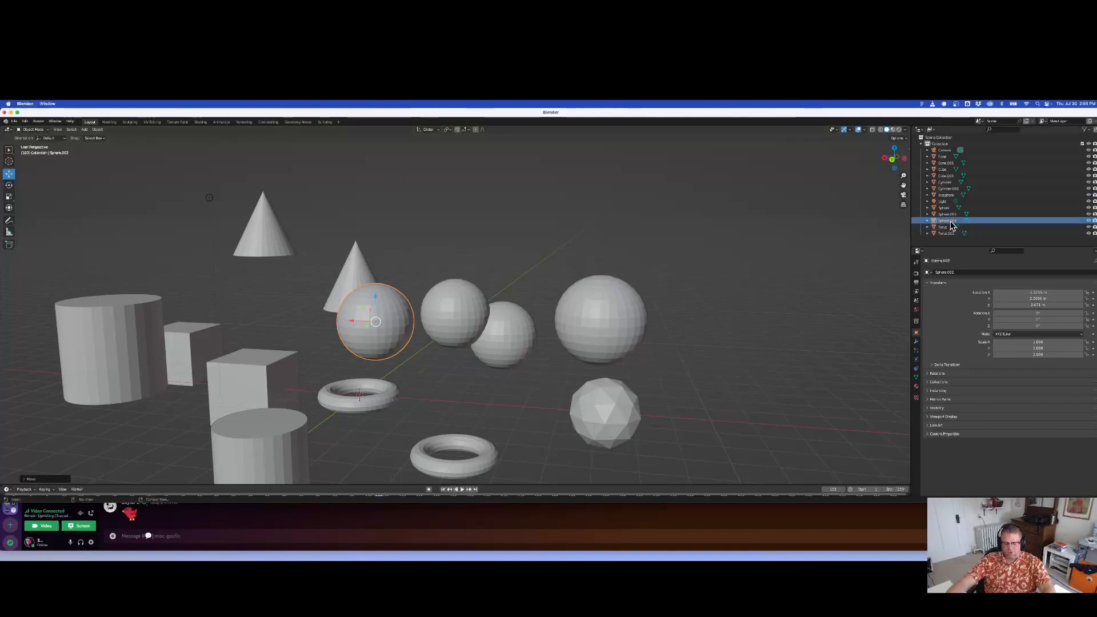
Delete the separately added sphere, and remove the added sphere's vertices from the two-sphere object's mesh in Edit Mode.
{"action": "key", "text": "x"}
{"action": "left_click", "coordinate": [451, 304]}
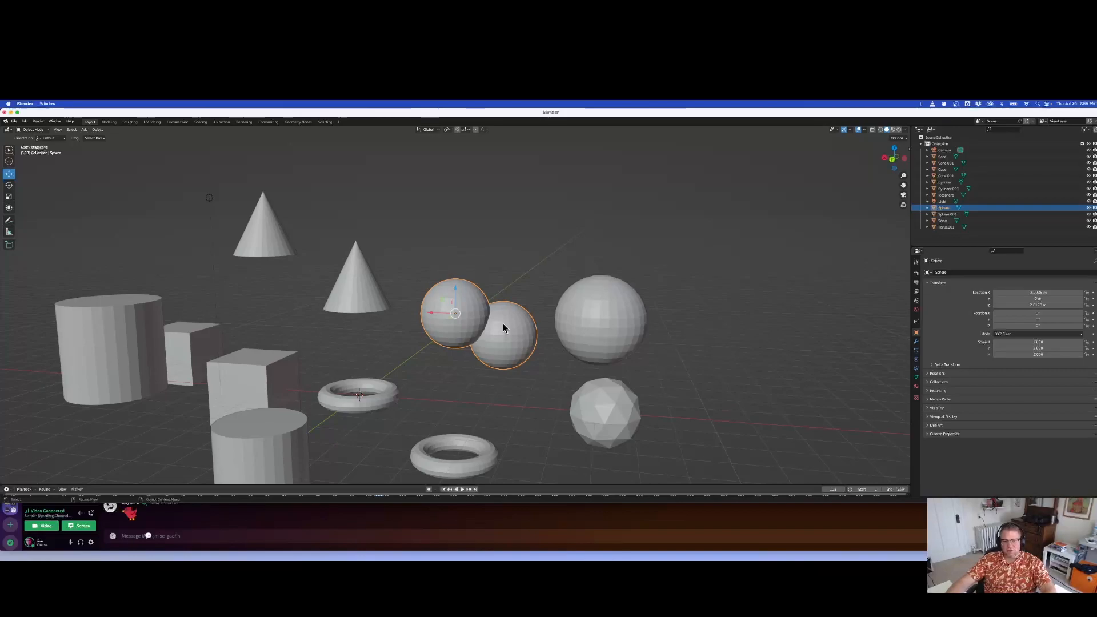
{"action": "key", "text": "Tab"}
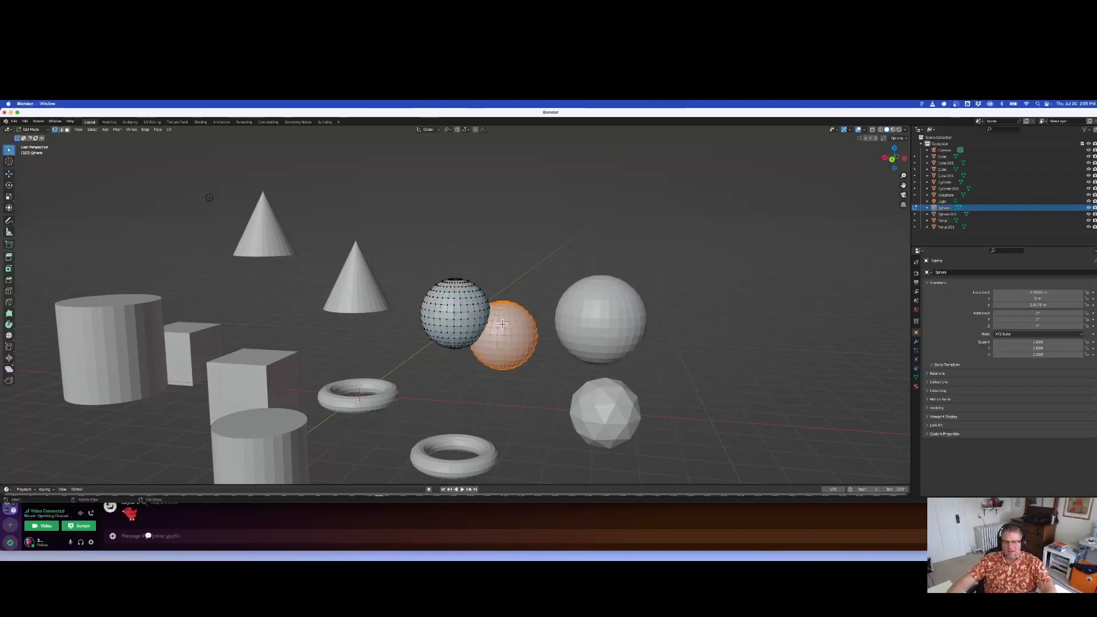
{"action": "key", "text": "x"}
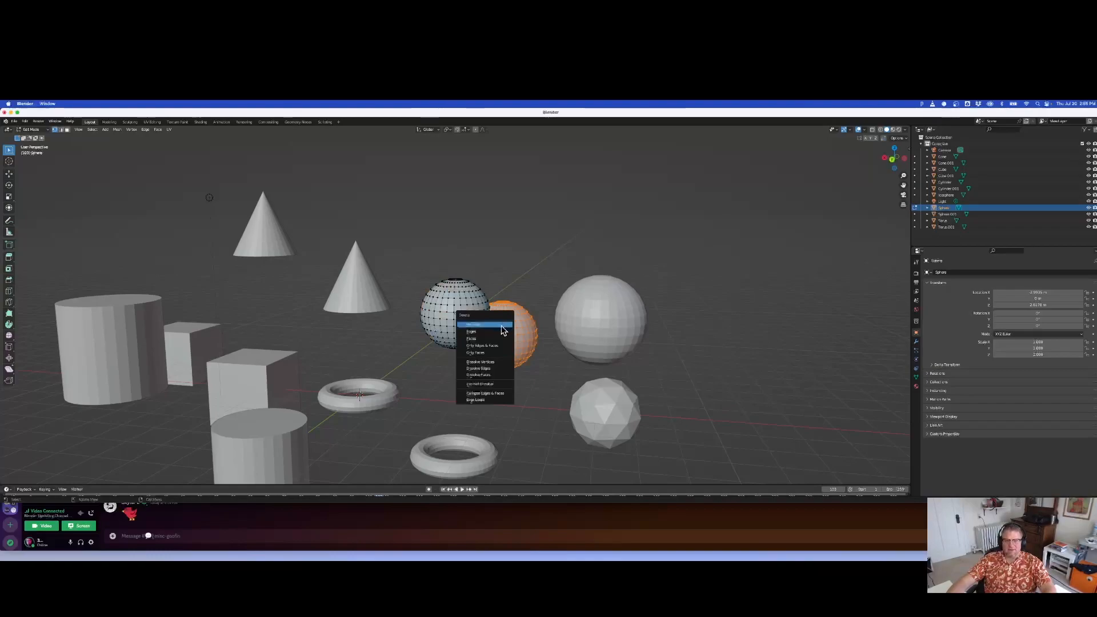
{"action": "left_click", "coordinate": [502, 325]}
{"action": "key", "text": "Tab"}
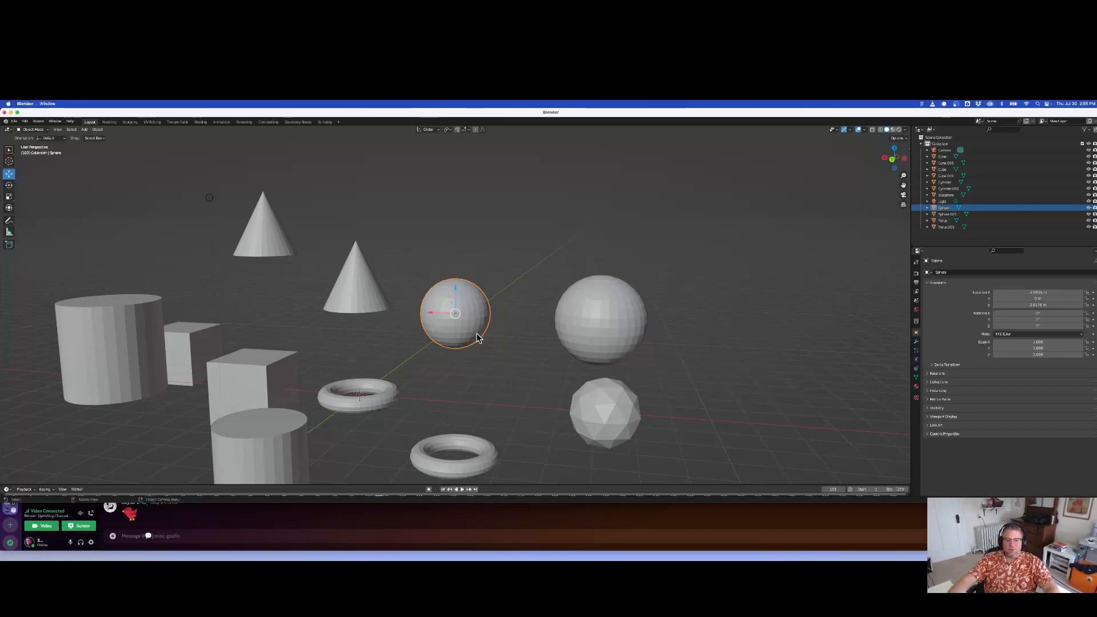
In Edit Mode on the remaining sphere, select individual edges on its front surface in edge select mode, and return to Object Mode.
{"action": "key", "text": "Tab"}
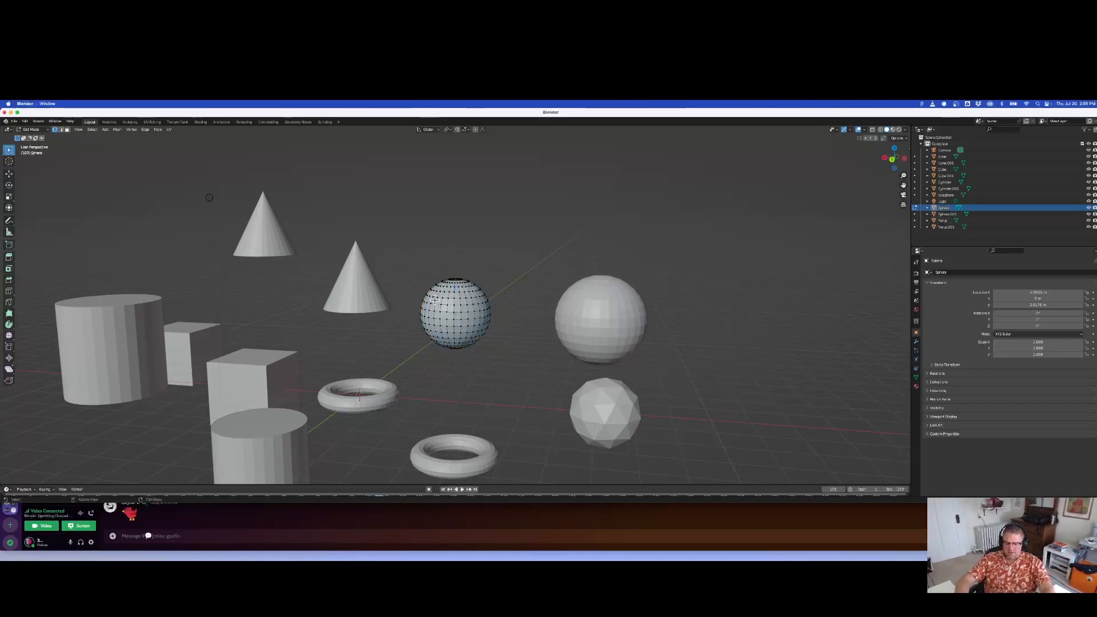
{"action": "key", "text": "period"}
{"action": "key", "text": "Escape"}
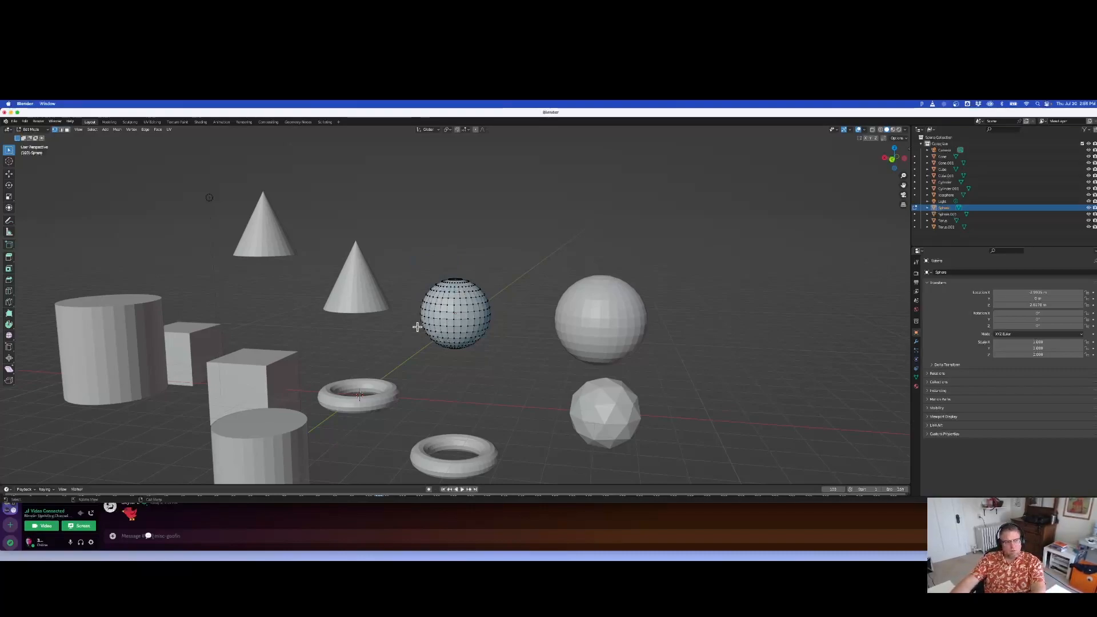
{"action": "left_click", "coordinate": [79, 130]}
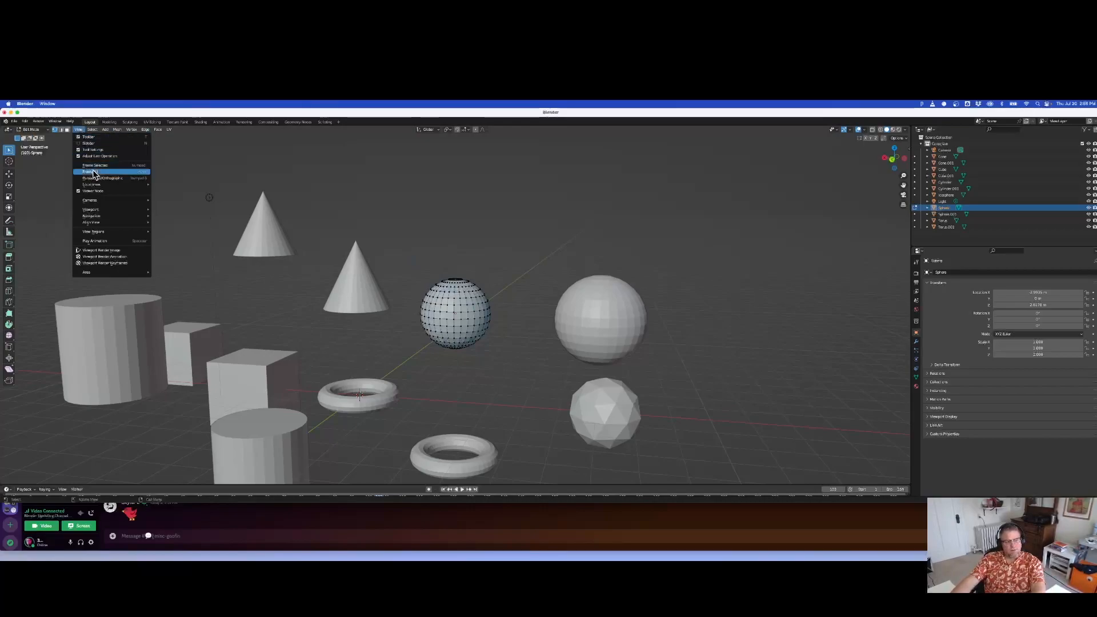
{"action": "key", "text": "Escape"}
{"action": "scroll", "coordinate": [510, 302], "scroll_direction": "up", "scroll_amount": 5}
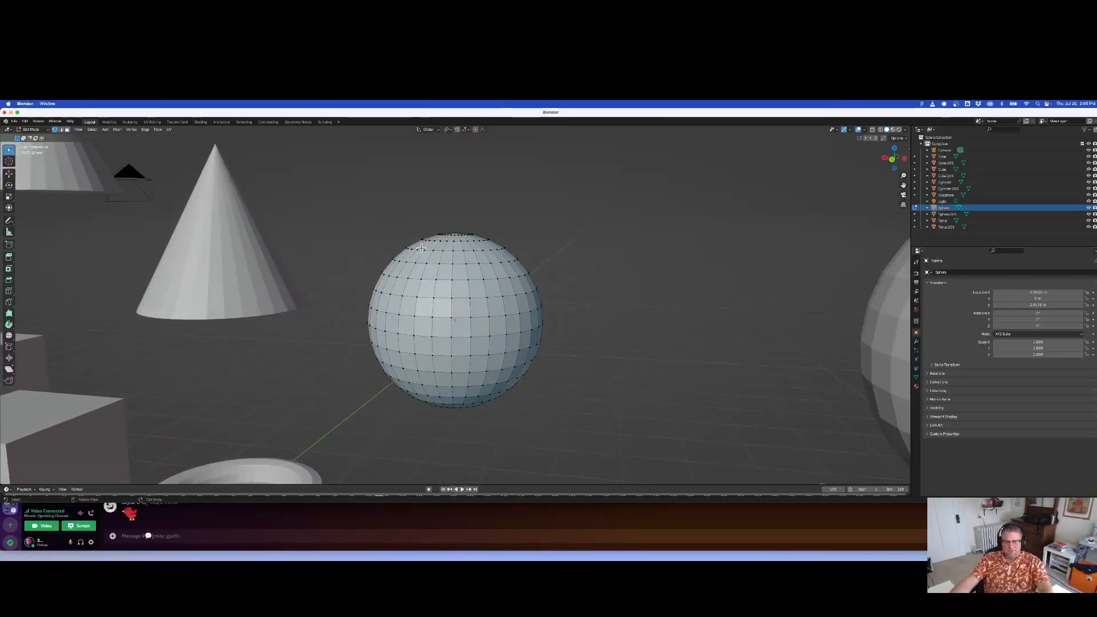
{"action": "key", "text": "2"}
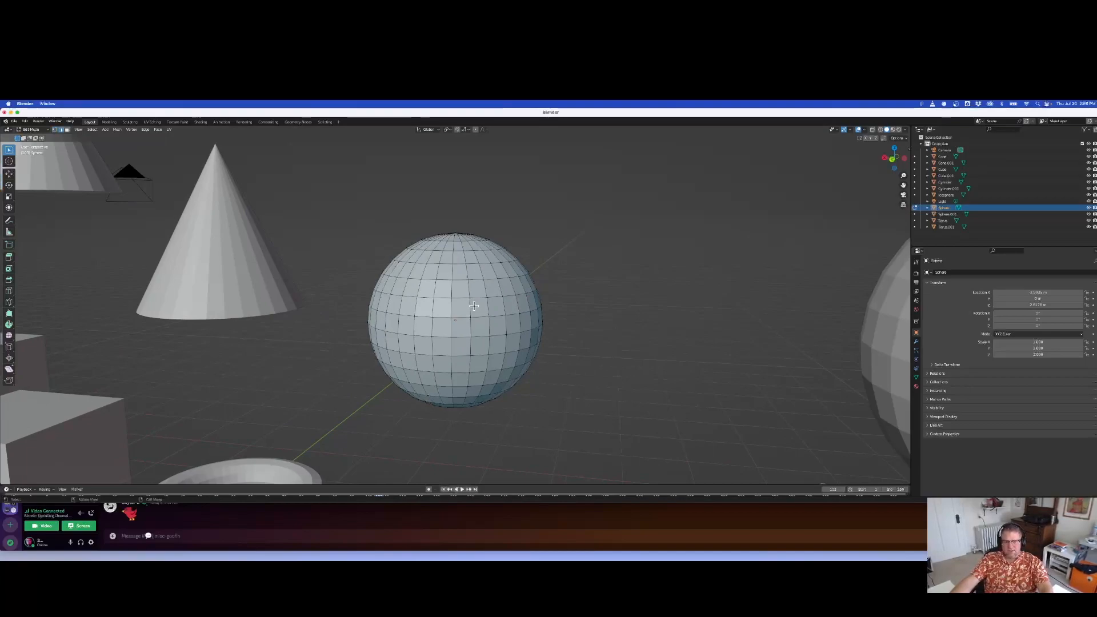
{"action": "left_click", "coordinate": [475, 306]}
{"action": "key", "text": "2"}
{"action": "left_click", "coordinate": [486, 290]}
{"action": "left_click", "coordinate": [476, 288]}
{"action": "key", "text": "Tab"}
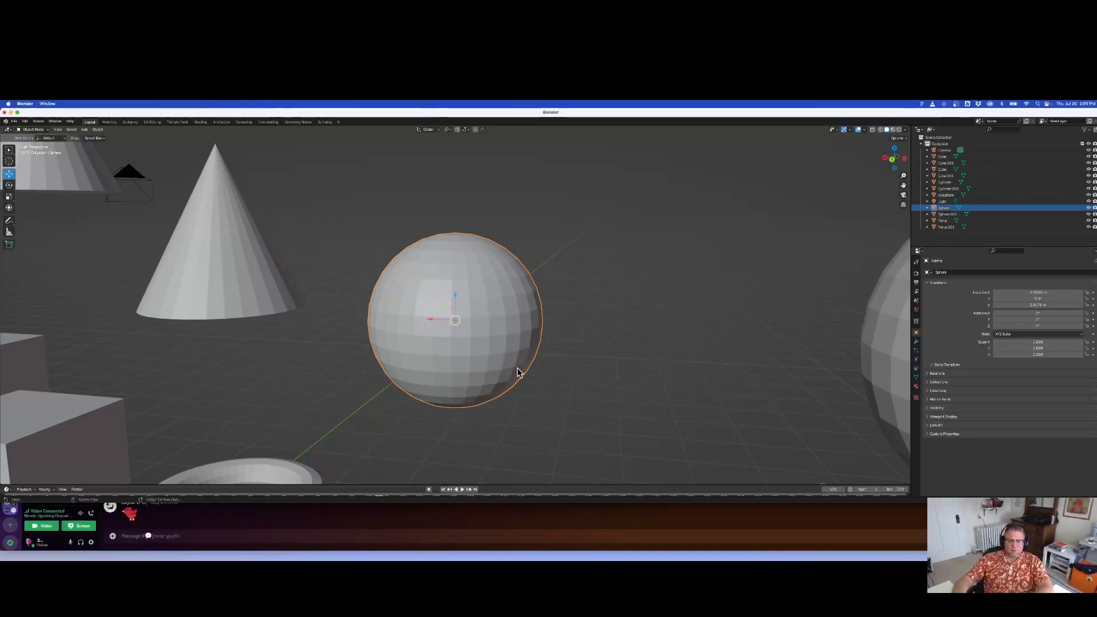
Switch to the 3D mentor board to check the Level 1 skills list, and return to Blender.
{"action": "middle_click_drag", "start_coordinate": [298, 319], "coordinate": [617, 382]}
{"action": "scroll", "coordinate": [617, 382], "scroll_direction": "down", "scroll_amount": 8}
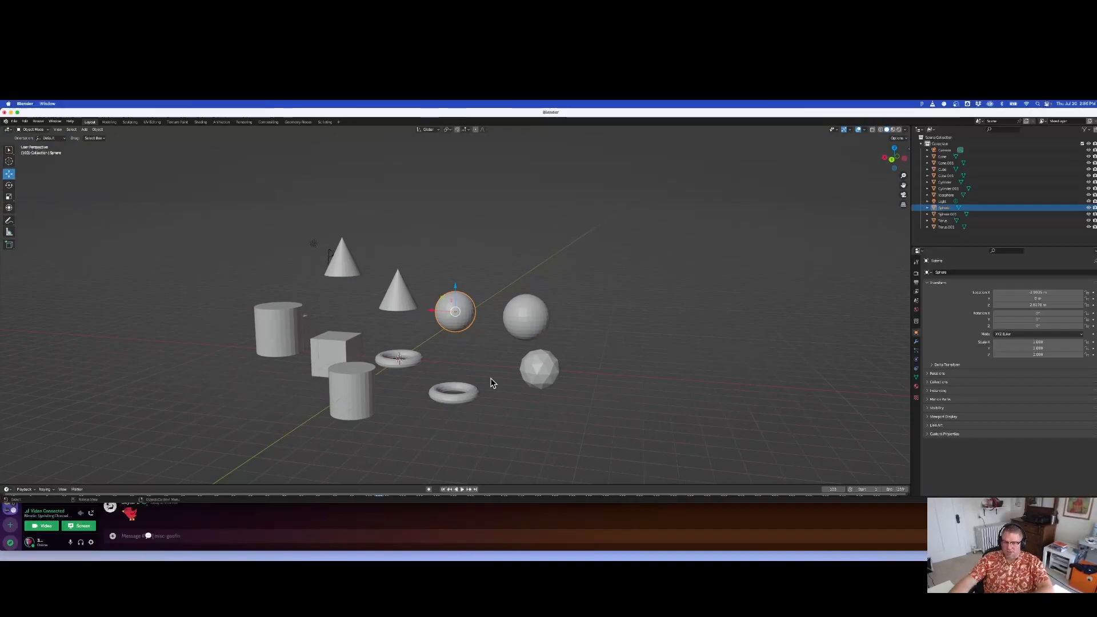
{"action": "key", "text": "super+Tab"}
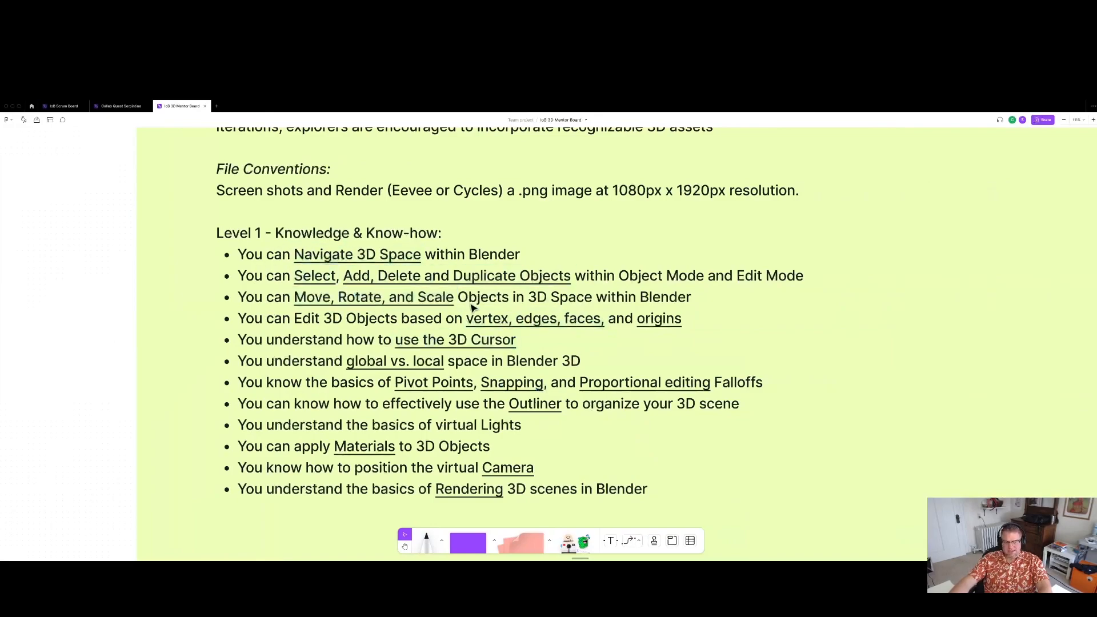
{"action": "key", "text": "ctrl+Left"}
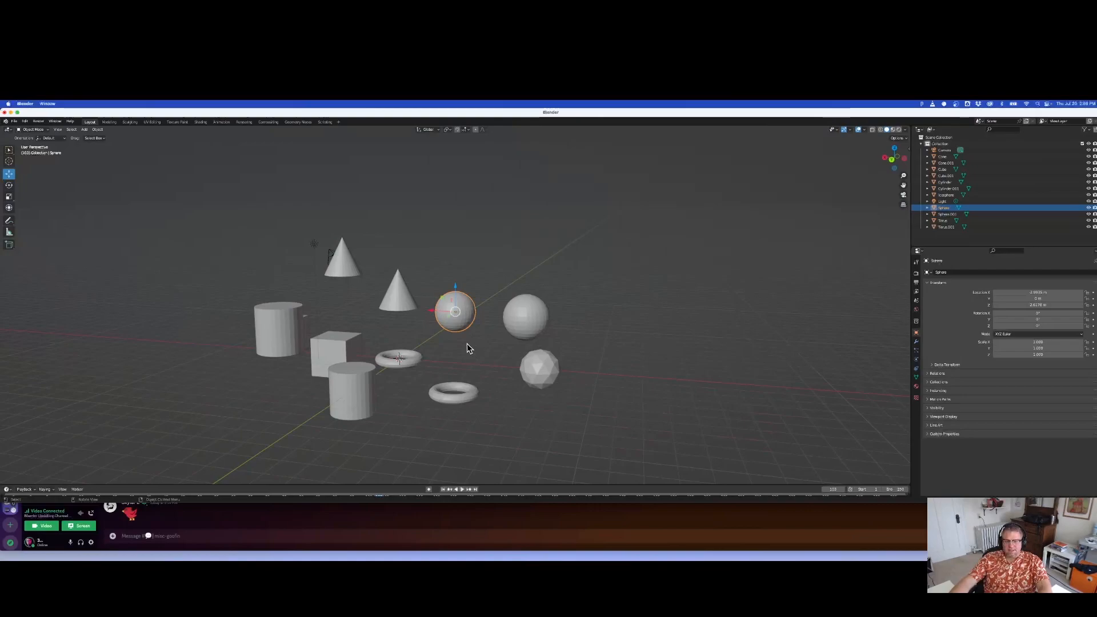
Frame the cube behind the front cylinder and move it slightly up along the Z axis with the Move tool.
{"action": "left_click", "coordinate": [11, 187]}
{"action": "left_click", "coordinate": [11, 179]}
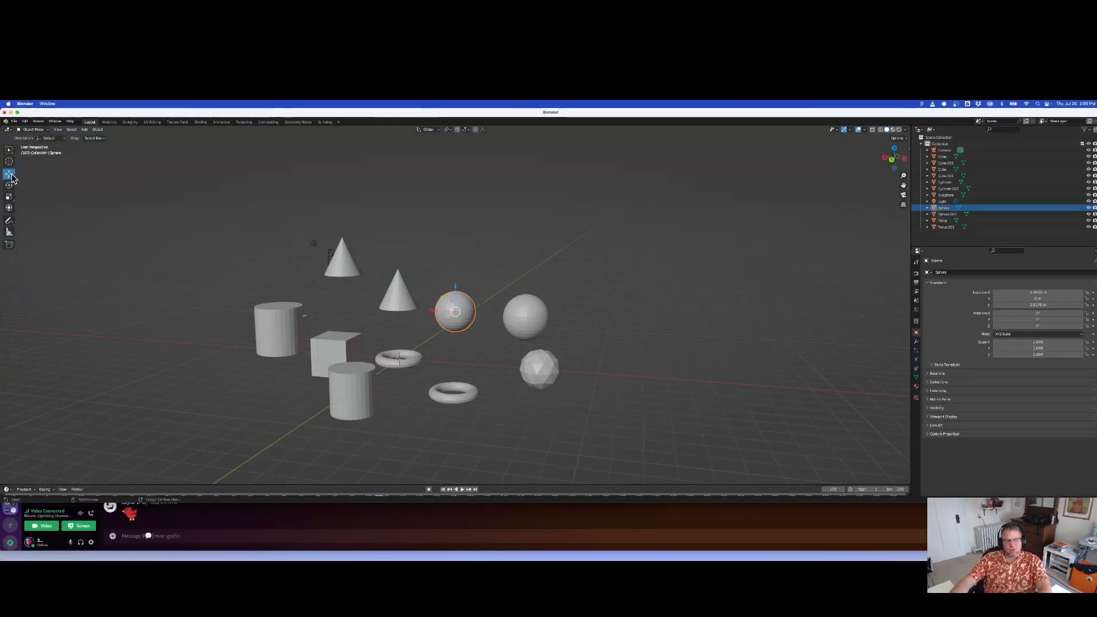
{"action": "left_click", "coordinate": [306, 238]}
{"action": "left_click", "coordinate": [325, 345]}
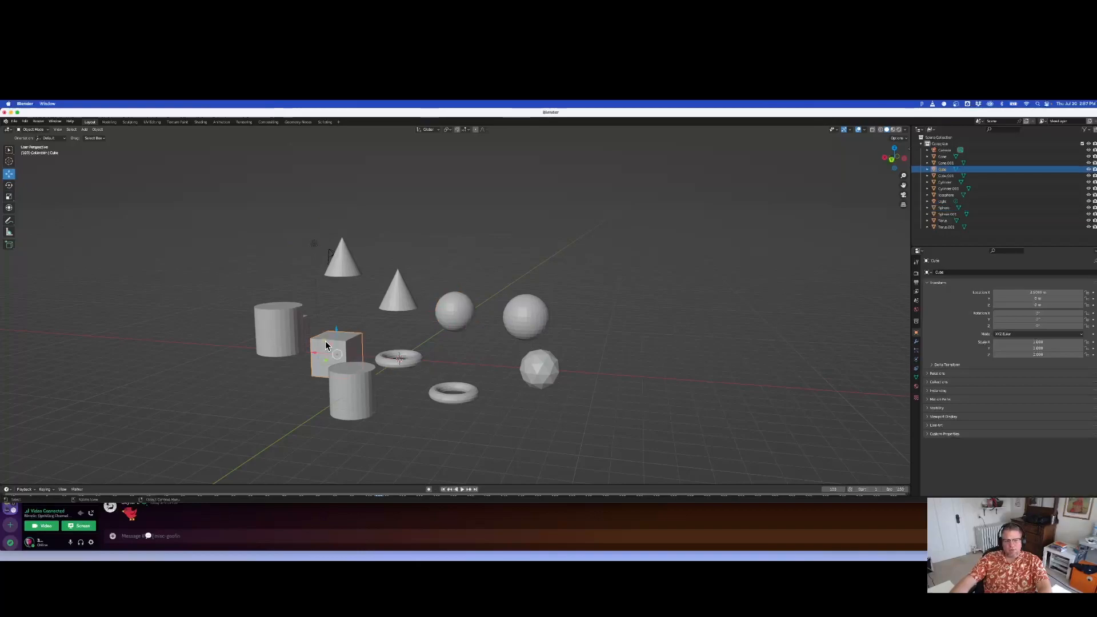
{"action": "left_click", "coordinate": [57, 129]}
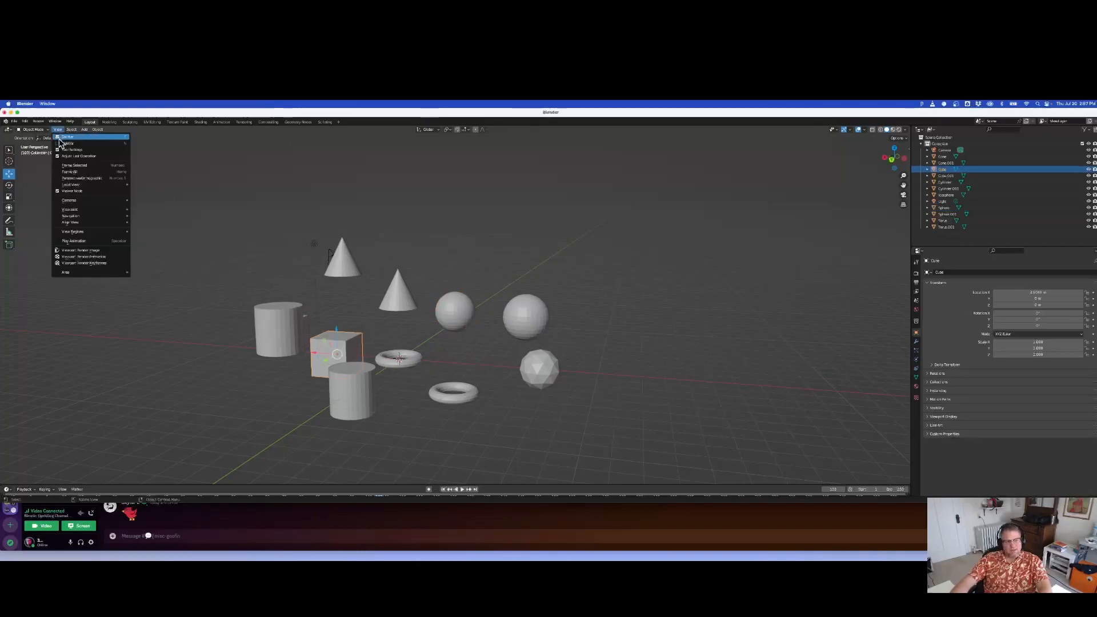
{"action": "left_click", "coordinate": [64, 166]}
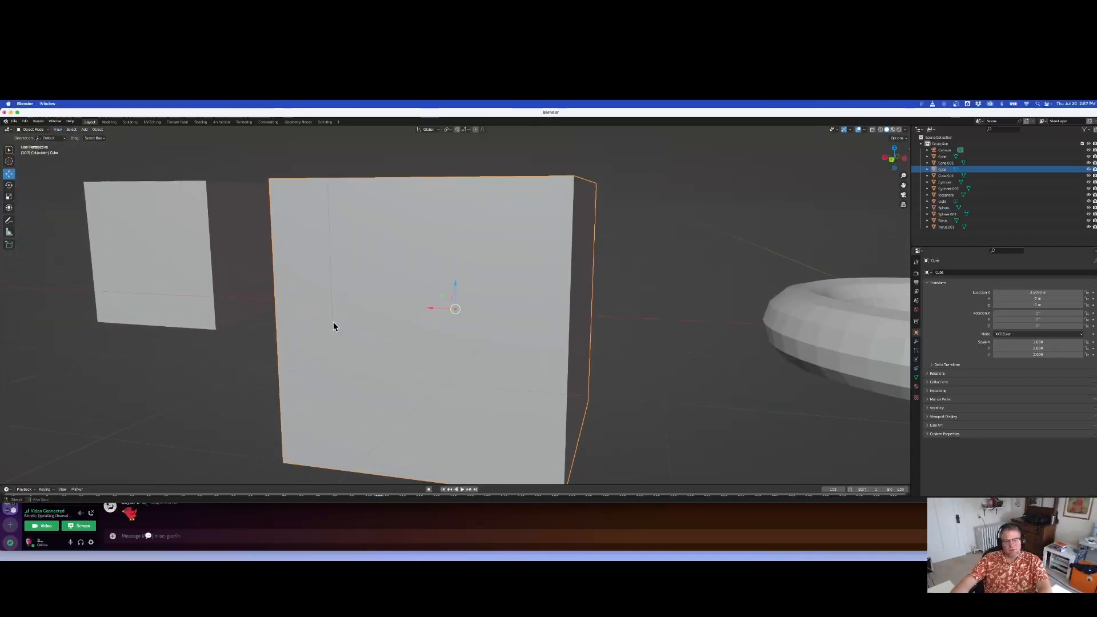
{"action": "scroll", "coordinate": [343, 323], "scroll_direction": "down", "scroll_amount": 5}
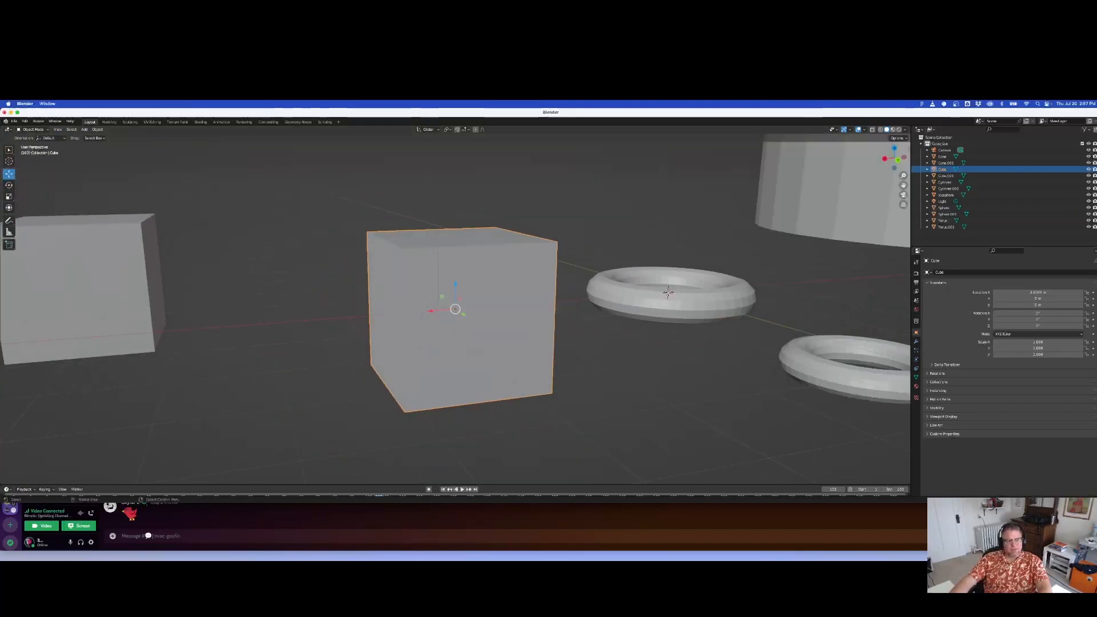
{"action": "left_click_drag", "start_coordinate": [455, 284], "coordinate": [453, 276]}
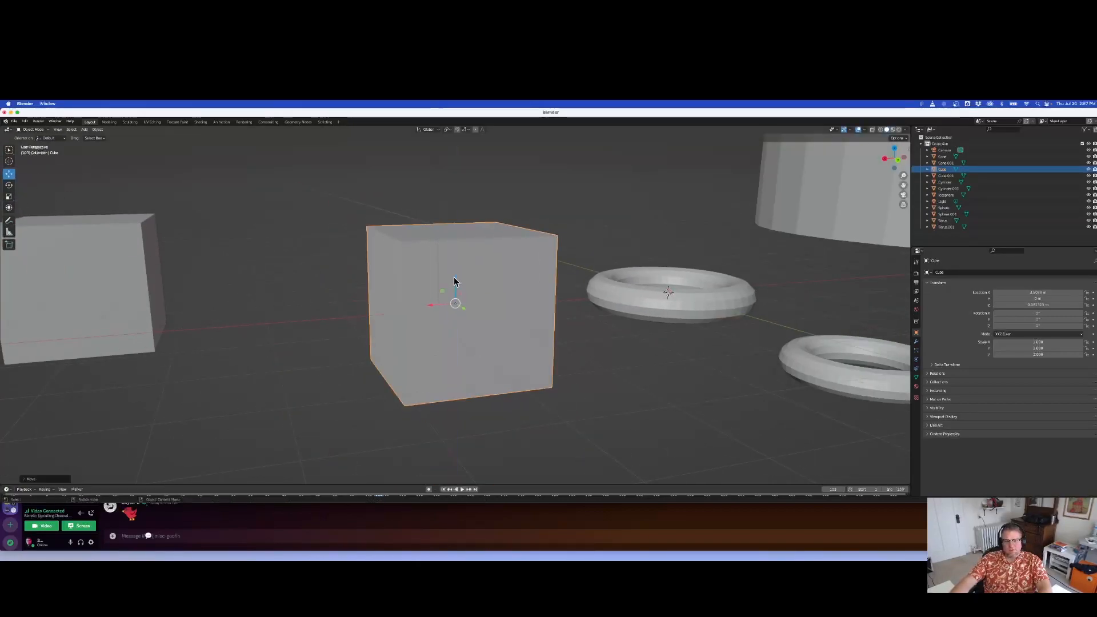
Rotate the cube about its separate axes using the Rotate tool's colored rings.
{"action": "left_click", "coordinate": [7, 185]}
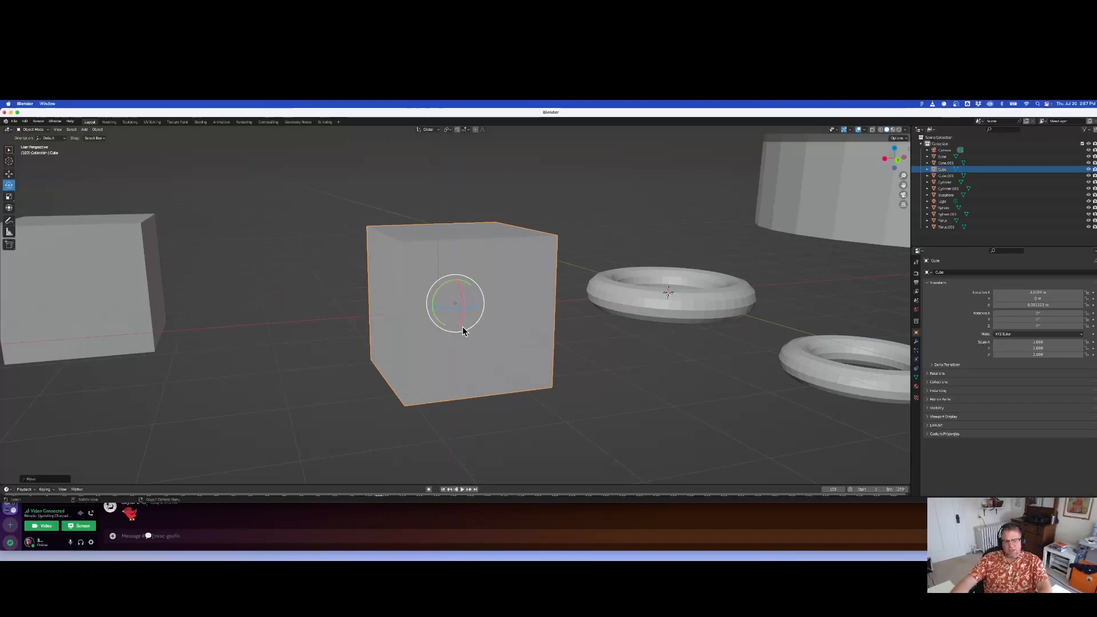
{"action": "middle_click_drag", "start_coordinate": [450, 321], "coordinate": [473, 343]}
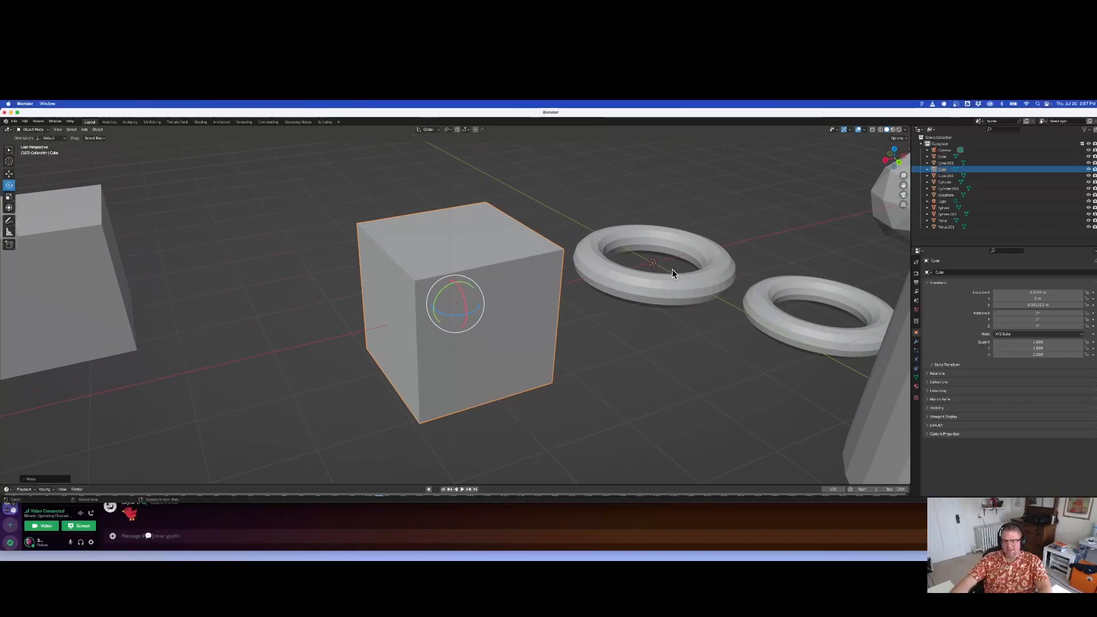
{"action": "mouse_move", "coordinate": [437, 297]}
{"action": "left_mouse_down"}
{"action": "mouse_move", "coordinate": [443, 286]}
{"action": "mouse_move", "coordinate": [427, 309]}
{"action": "left_mouse_up"}
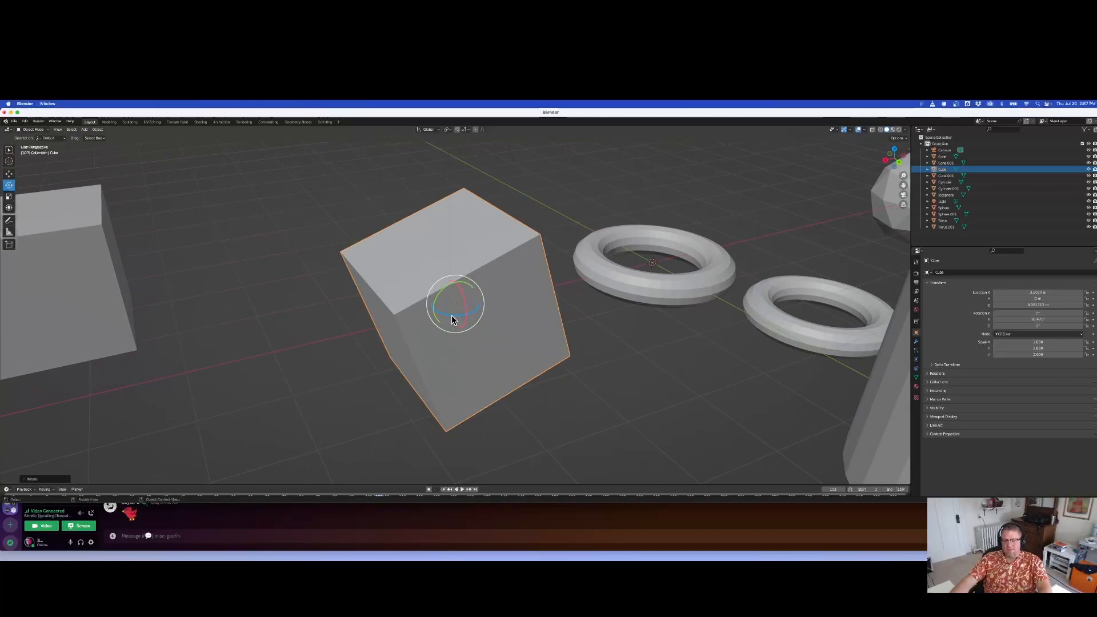
{"action": "left_click_drag", "start_coordinate": [452, 313], "coordinate": [496, 338]}
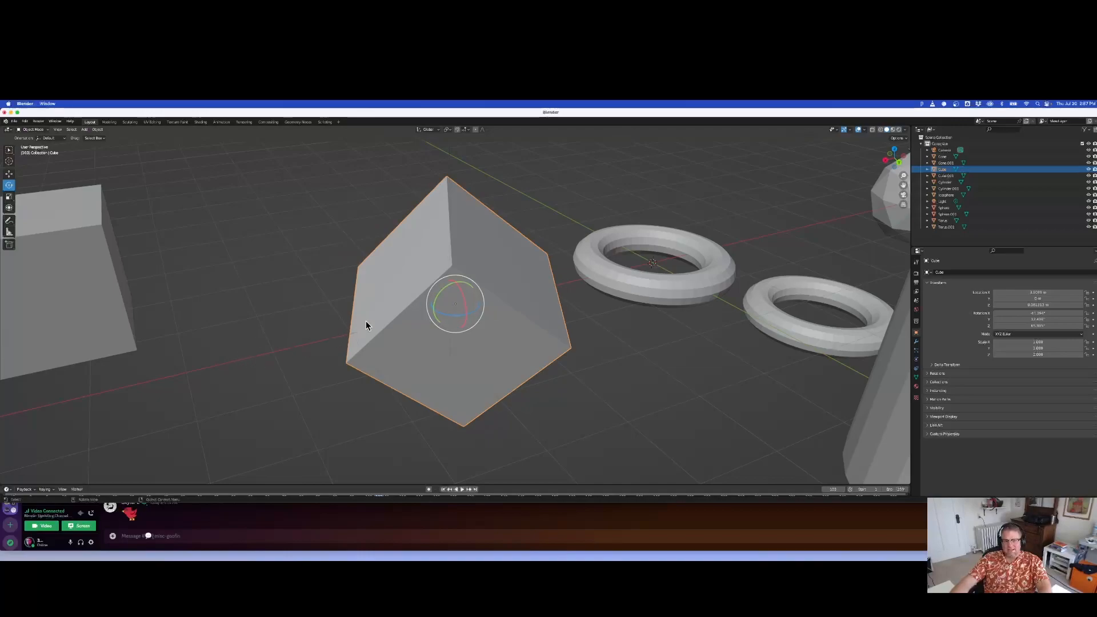
{"action": "left_click_drag", "start_coordinate": [464, 309], "coordinate": [474, 330]}
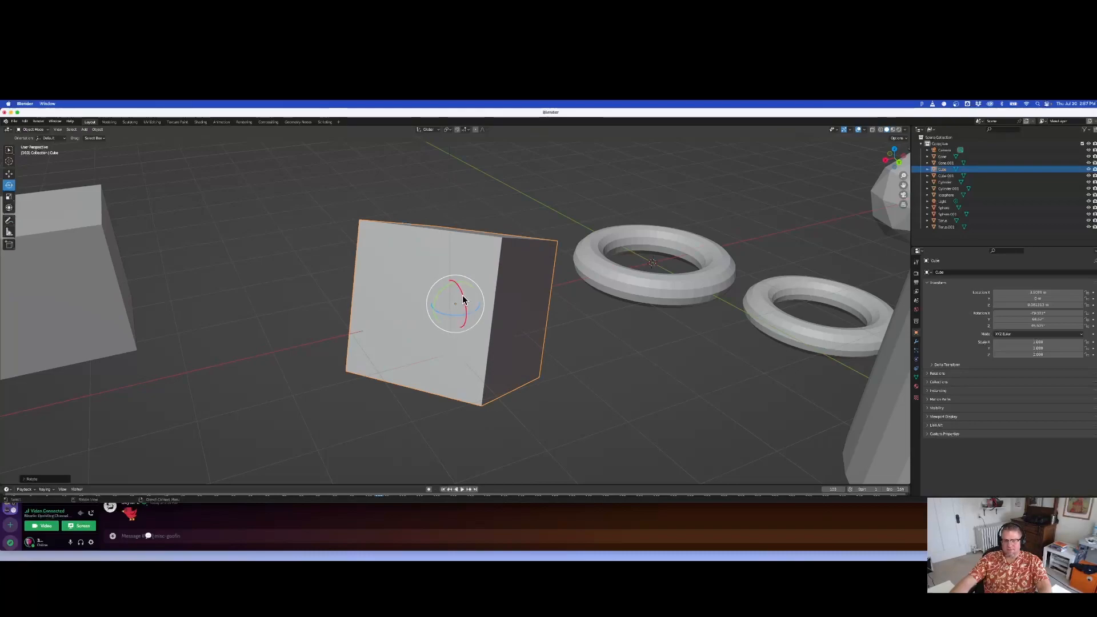
{"action": "mouse_move", "coordinate": [463, 302]}
{"action": "left_mouse_down"}
{"action": "mouse_move", "coordinate": [478, 303]}
{"action": "mouse_move", "coordinate": [424, 270]}
{"action": "mouse_move", "coordinate": [470, 281]}
{"action": "mouse_move", "coordinate": [452, 266]}
{"action": "mouse_move", "coordinate": [464, 293]}
{"action": "left_mouse_up"}
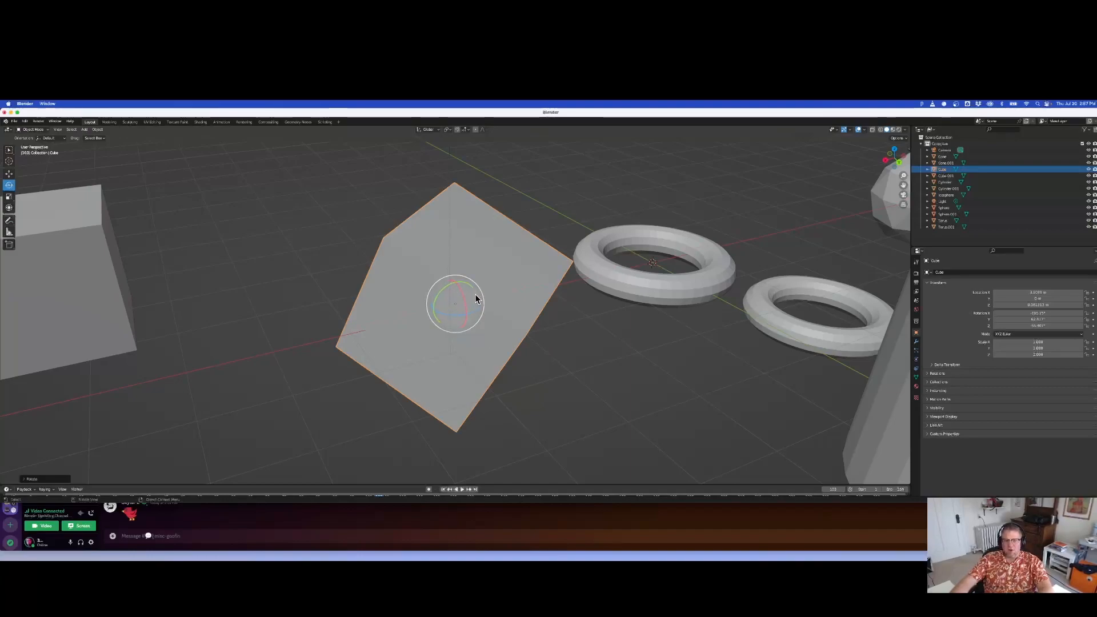
Tumble the cube freely in several directions with trackball rotation, viewing it from different angles.
{"action": "left_click_drag", "start_coordinate": [475, 295], "coordinate": [444, 257]}
{"action": "left_click_drag", "start_coordinate": [499, 259], "coordinate": [498, 260]}
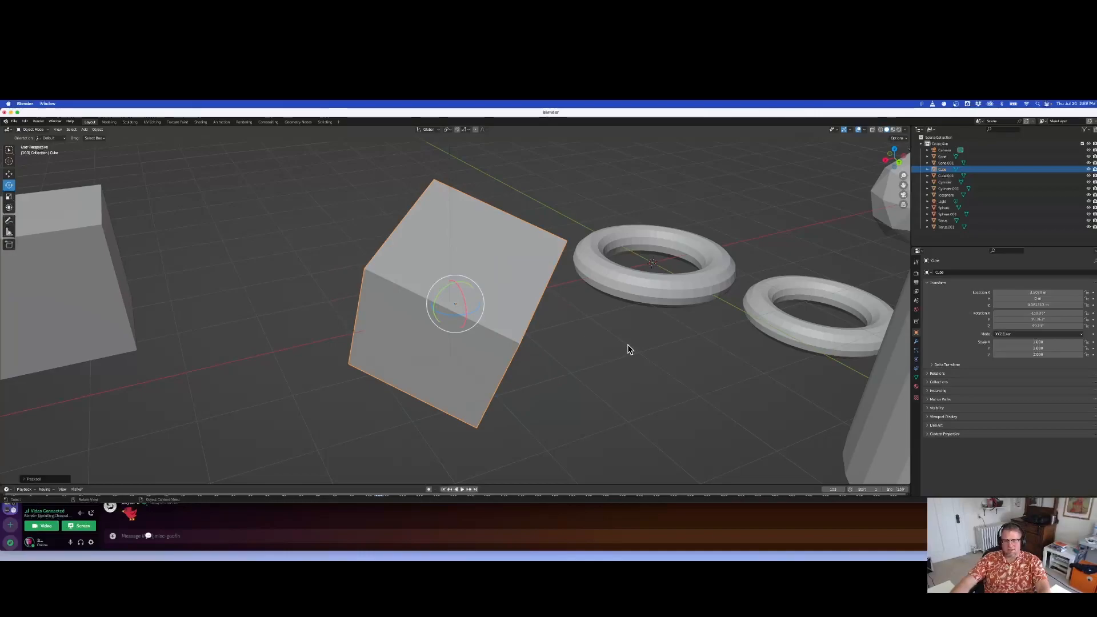
{"action": "left_click_drag", "start_coordinate": [469, 303], "coordinate": [449, 291]}
{"action": "middle_click_drag", "start_coordinate": [395, 364], "coordinate": [500, 347]}
{"action": "left_click_drag", "start_coordinate": [456, 310], "coordinate": [461, 311]}
{"action": "mouse_move", "coordinate": [461, 311]}
{"action": "middle_mouse_down"}
{"action": "mouse_move", "coordinate": [581, 316]}
{"action": "mouse_move", "coordinate": [512, 334]}
{"action": "mouse_move", "coordinate": [459, 316]}
{"action": "middle_mouse_up"}
{"action": "mouse_move", "coordinate": [459, 316]}
{"action": "left_mouse_down"}
{"action": "mouse_move", "coordinate": [463, 291]}
{"action": "mouse_move", "coordinate": [451, 303]}
{"action": "left_mouse_up"}
{"action": "middle_click_drag", "start_coordinate": [452, 303], "coordinate": [542, 304]}
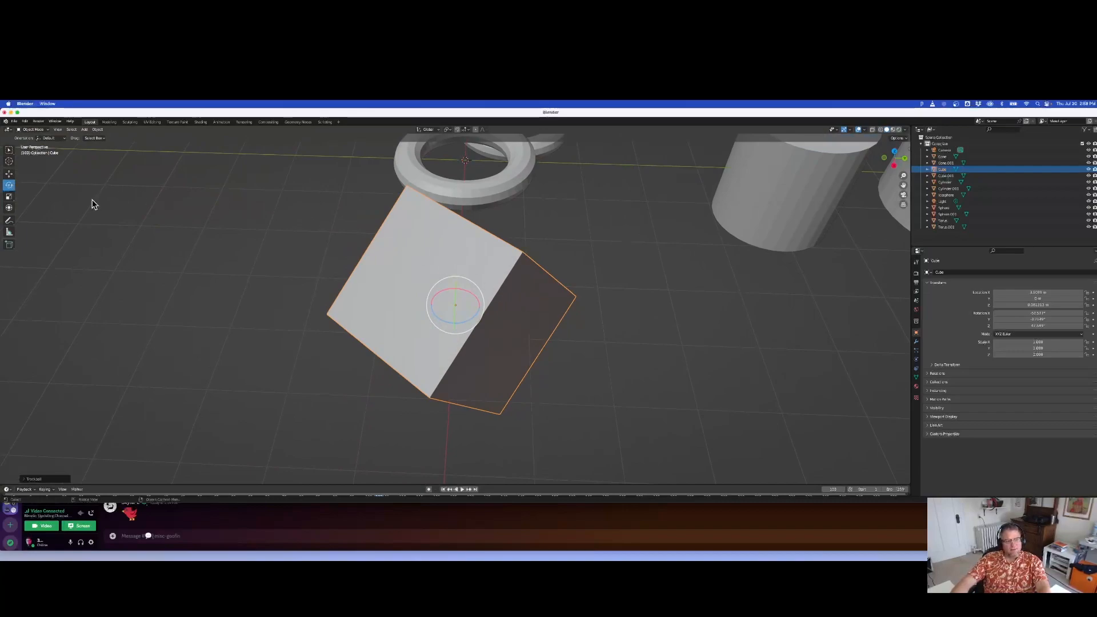
Scale the rotated cube very slightly with the Scale tool.
{"action": "left_click", "coordinate": [10, 197]}
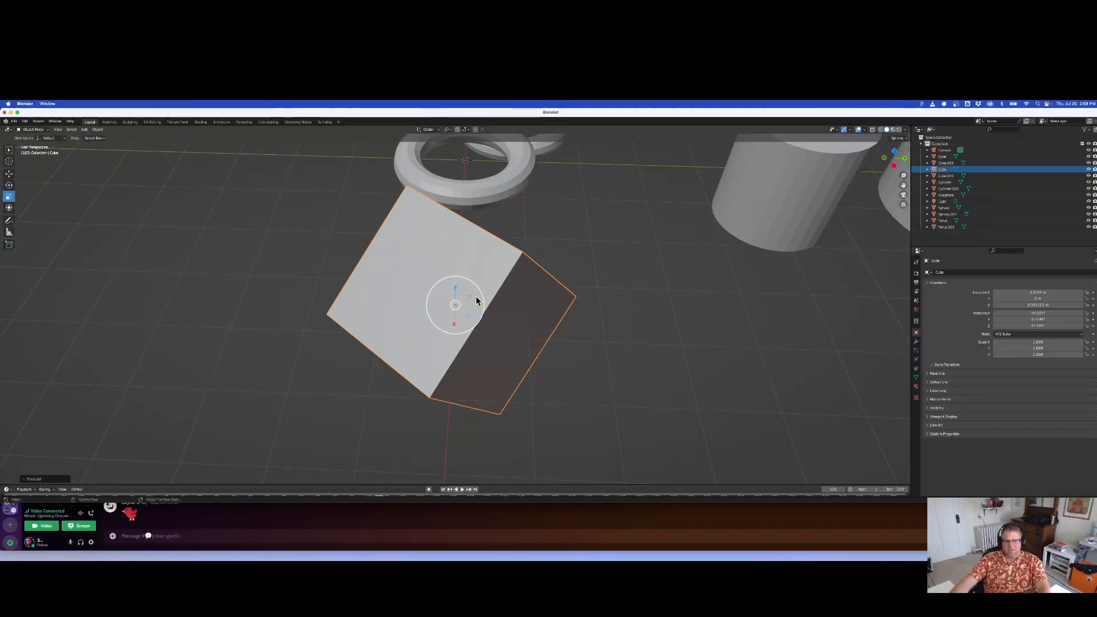
{"action": "mouse_move", "coordinate": [459, 308]}
{"action": "left_mouse_down"}
{"action": "mouse_move", "coordinate": [470, 316]}
{"action": "mouse_move", "coordinate": [460, 304]}
{"action": "left_mouse_up"}
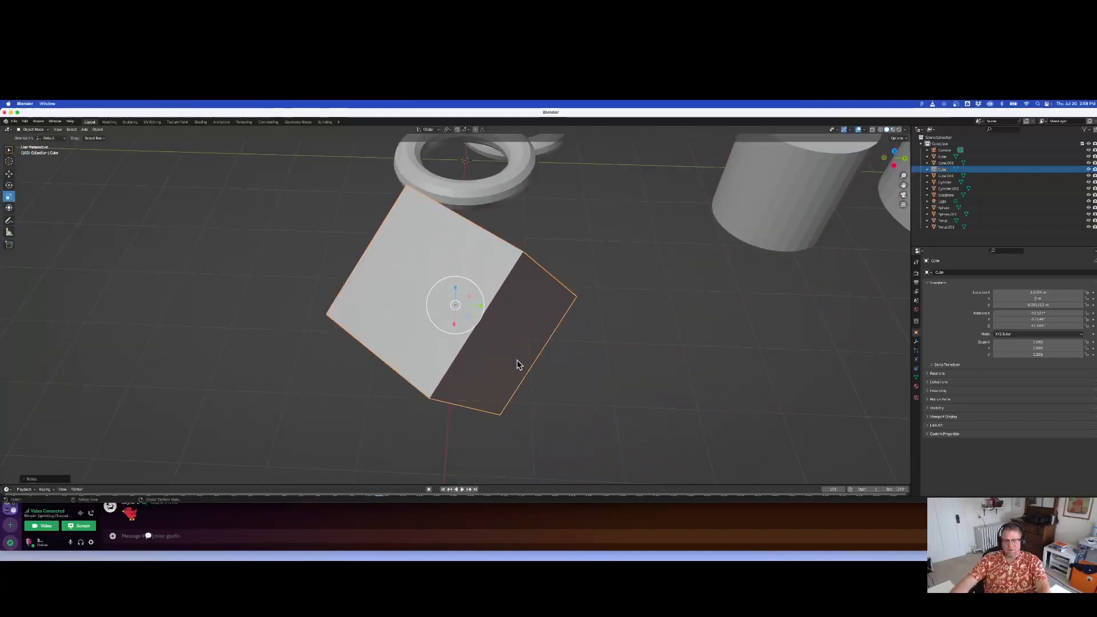
{"action": "middle_click_drag", "start_coordinate": [587, 386], "coordinate": [474, 329]}
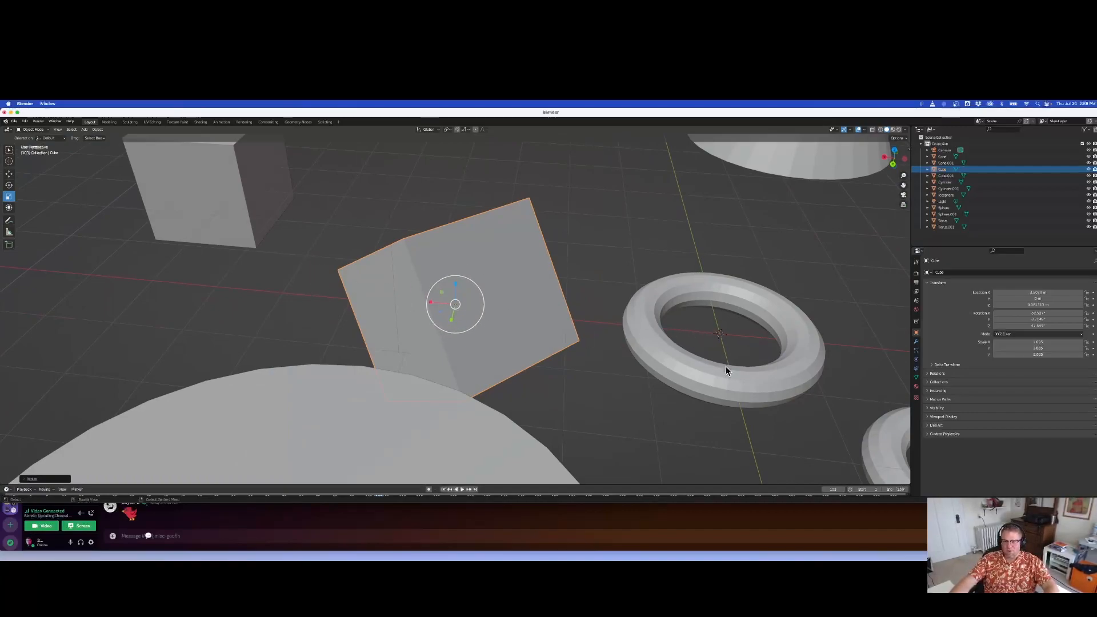
Select the other, unrotated cube and stretch it along the Z axis to about 1.7 times its height.
{"action": "middle_click_drag", "start_coordinate": [296, 245], "coordinate": [554, 300], "text": "shift"}
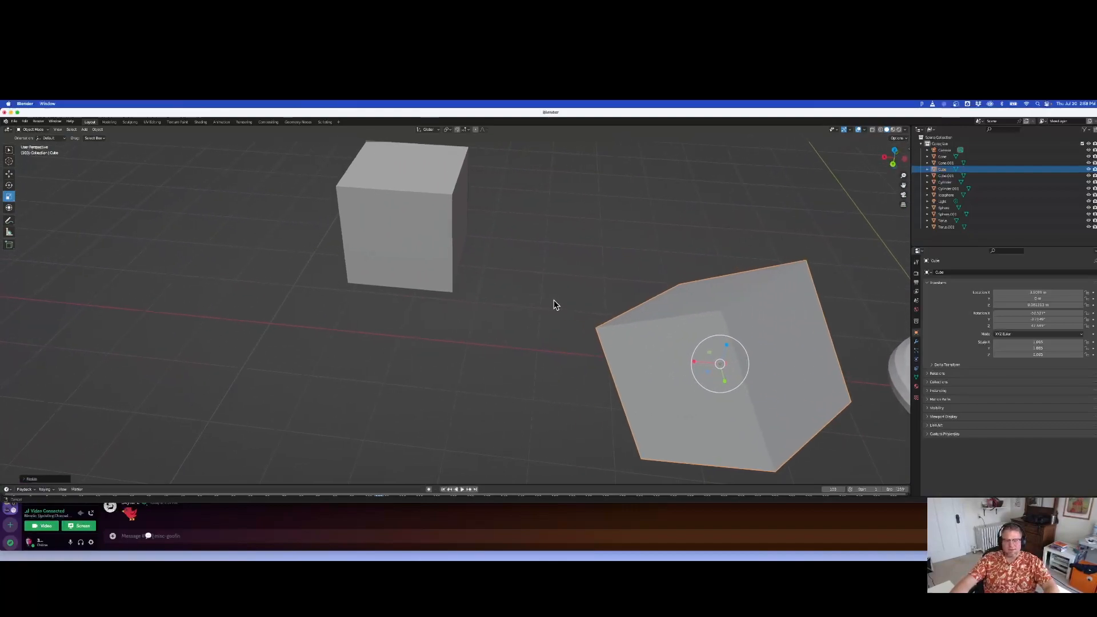
{"action": "left_click", "coordinate": [429, 235]}
{"action": "middle_click_drag", "start_coordinate": [416, 306], "coordinate": [540, 343], "text": "shift"}
{"action": "scroll", "coordinate": [472, 359], "scroll_direction": "down", "scroll_amount": 1}
{"action": "middle_click_drag", "start_coordinate": [431, 384], "coordinate": [513, 340], "text": "shift"}
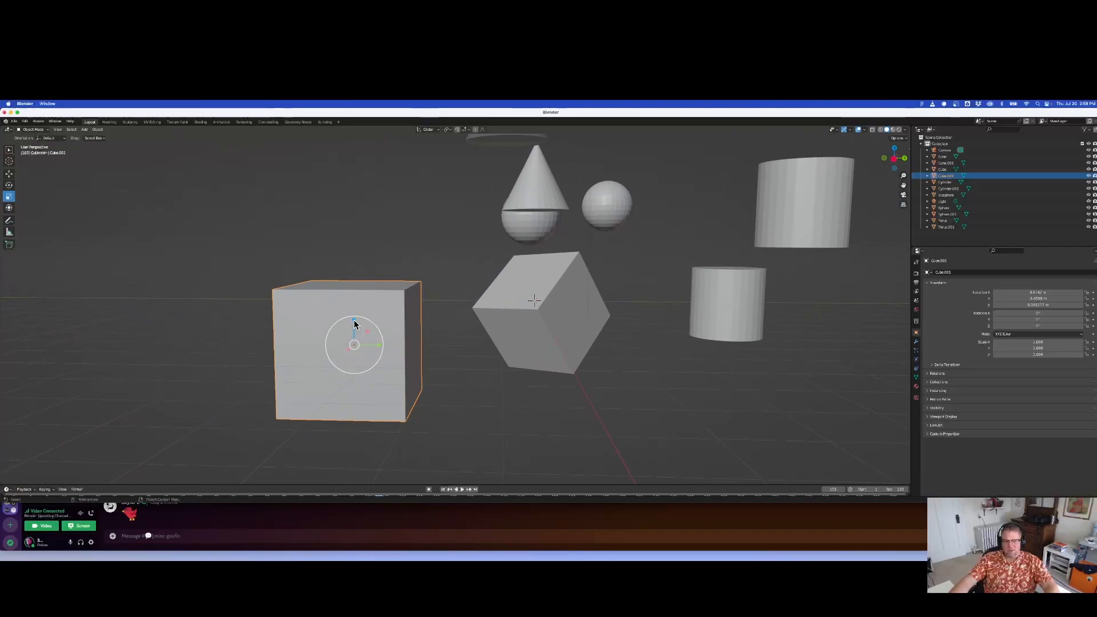
{"action": "left_click_drag", "start_coordinate": [354, 324], "coordinate": [354, 304]}
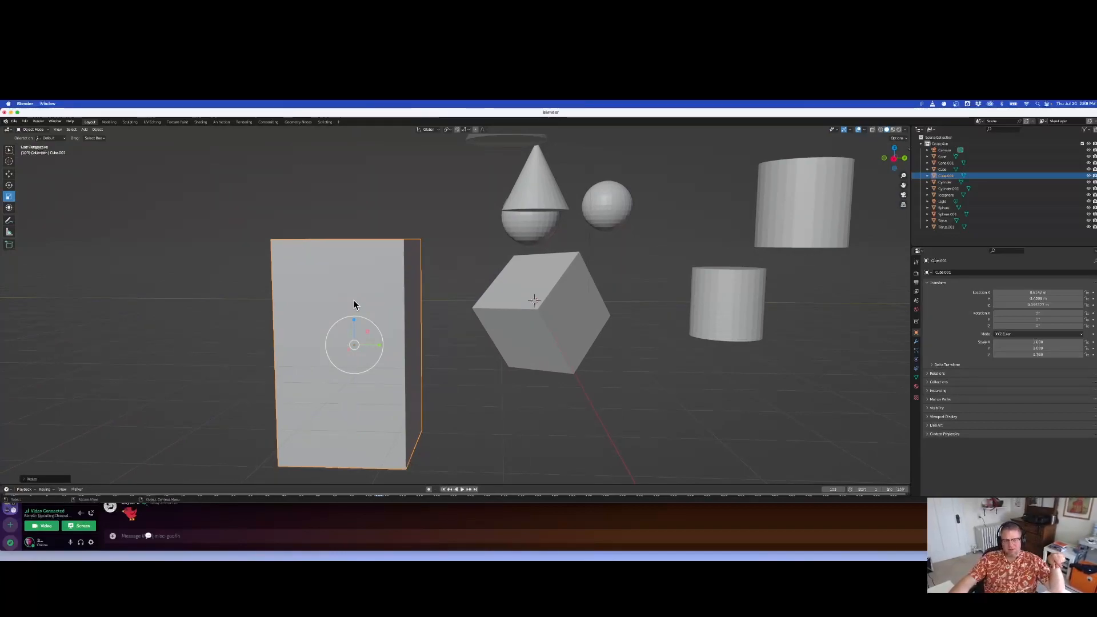
Move the stretched cube slightly up and sideways toward the rotated cube, and switch back to the Scale tool.
{"action": "left_click", "coordinate": [9, 173]}
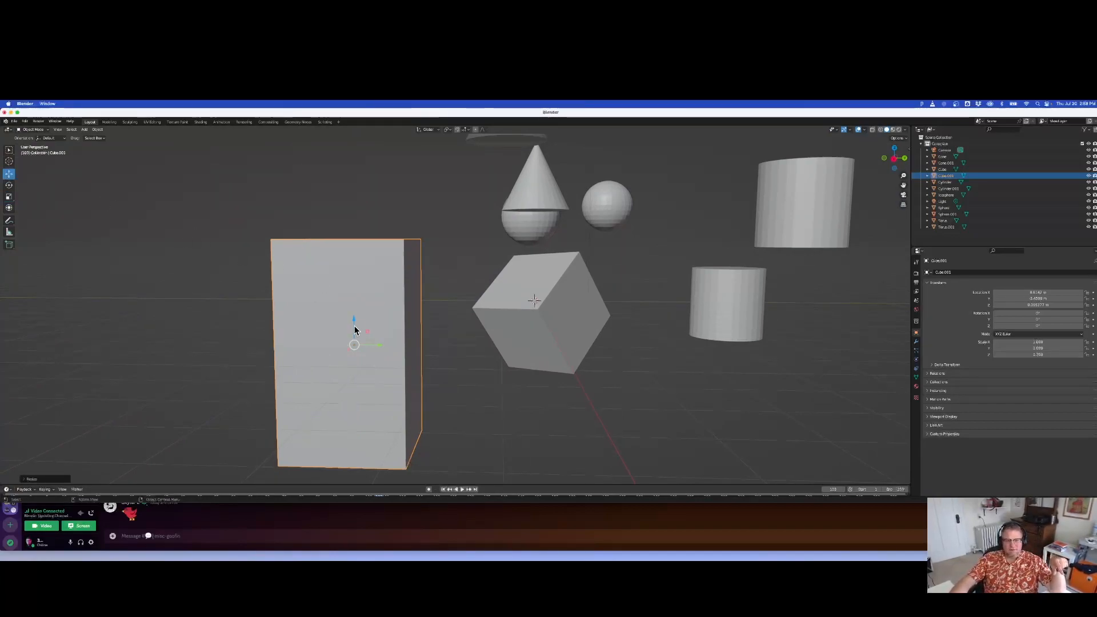
{"action": "left_click_drag", "start_coordinate": [354, 318], "coordinate": [385, 344]}
{"action": "left_click", "coordinate": [10, 197]}
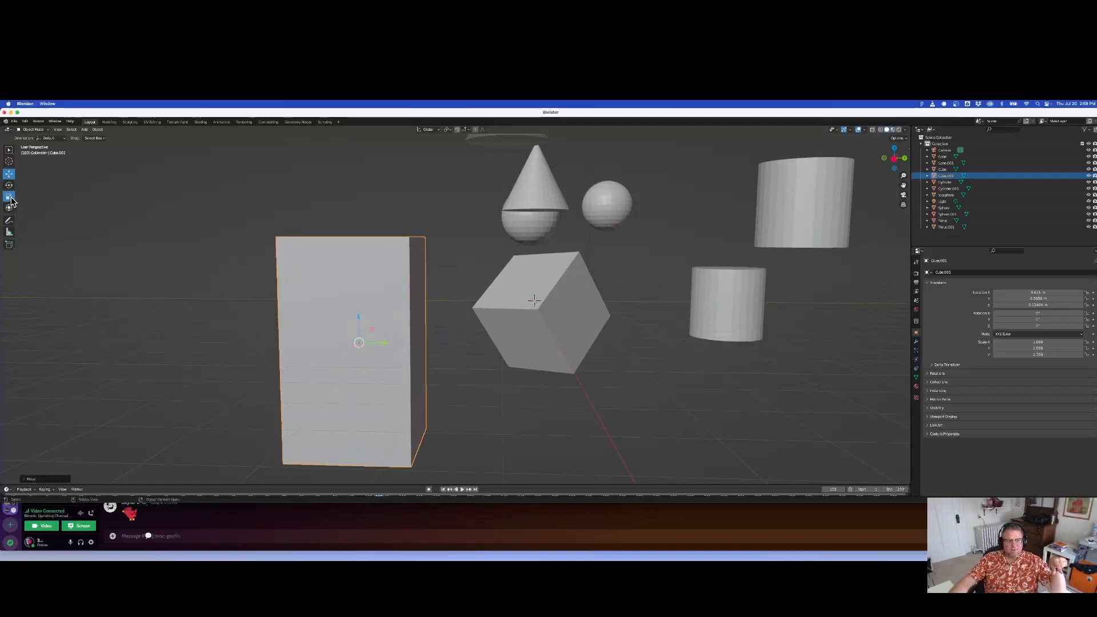
Scale the selected cube into a thin upright panel: taller along Z, much wider along Y and very narrow along X.
{"action": "left_click_drag", "start_coordinate": [359, 319], "coordinate": [359, 310]}
{"action": "mouse_move", "coordinate": [359, 311]}
{"action": "left_mouse_down"}
{"action": "mouse_move", "coordinate": [359, 324]}
{"action": "mouse_move", "coordinate": [358, 314]}
{"action": "left_mouse_up"}
{"action": "middle_click_drag", "start_coordinate": [384, 345], "coordinate": [458, 345]}
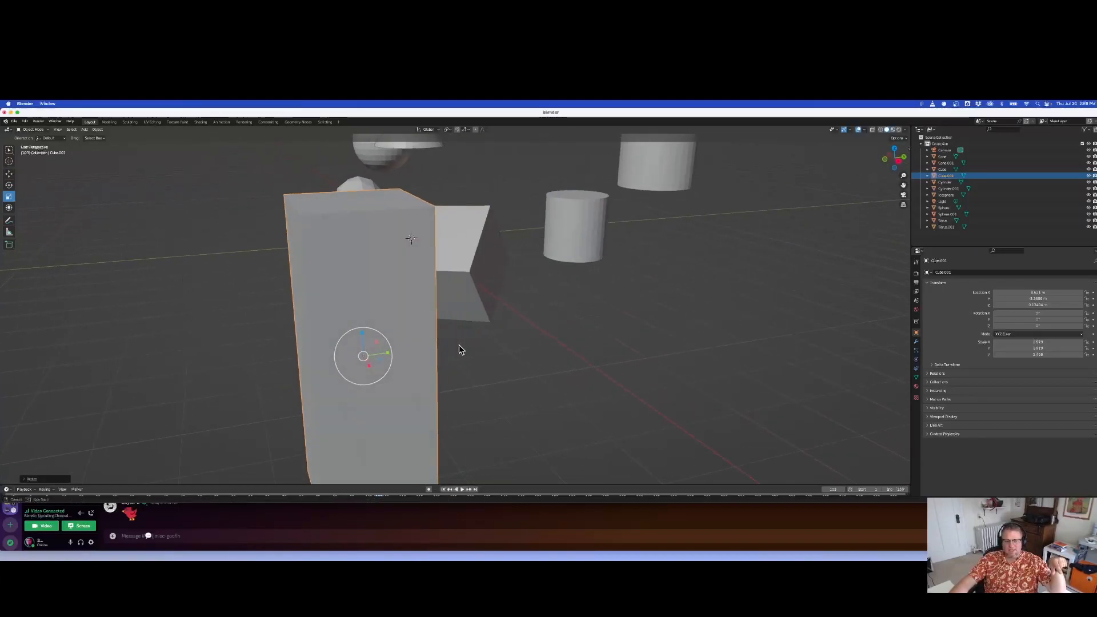
{"action": "left_click_drag", "start_coordinate": [389, 350], "coordinate": [437, 367]}
{"action": "middle_click_drag", "start_coordinate": [437, 367], "coordinate": [467, 372]}
{"action": "left_click_drag", "start_coordinate": [484, 374], "coordinate": [463, 370]}
{"action": "mouse_move", "coordinate": [510, 362]}
{"action": "middle_mouse_down"}
{"action": "mouse_move", "coordinate": [468, 351]}
{"action": "mouse_move", "coordinate": [526, 370]}
{"action": "middle_mouse_up"}
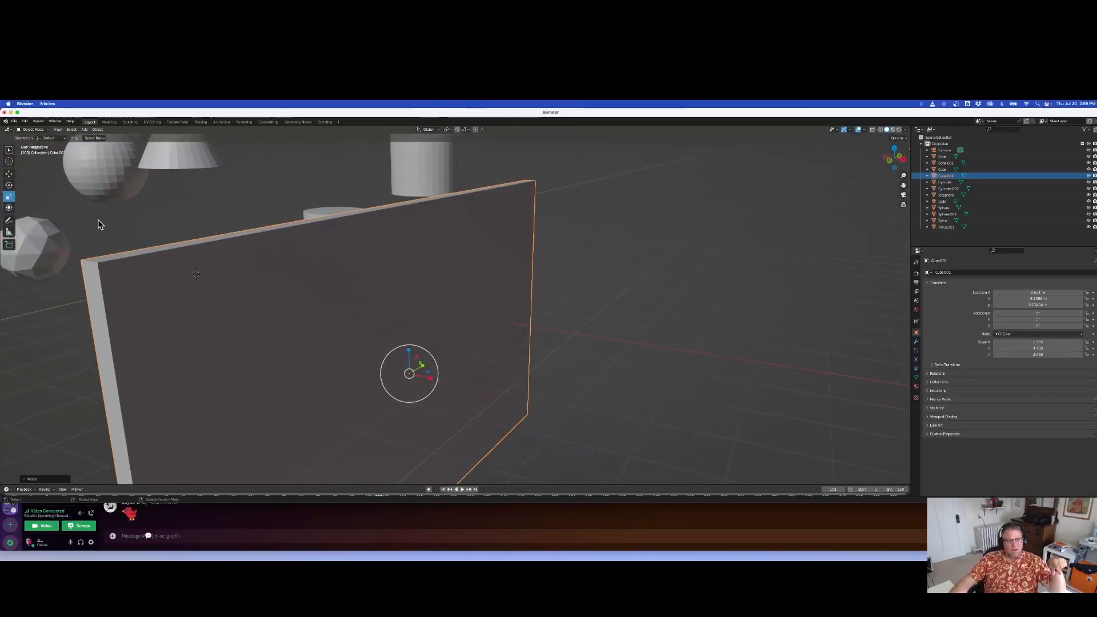
{"action": "scroll", "coordinate": [299, 326], "scroll_direction": "down", "scroll_amount": 5}
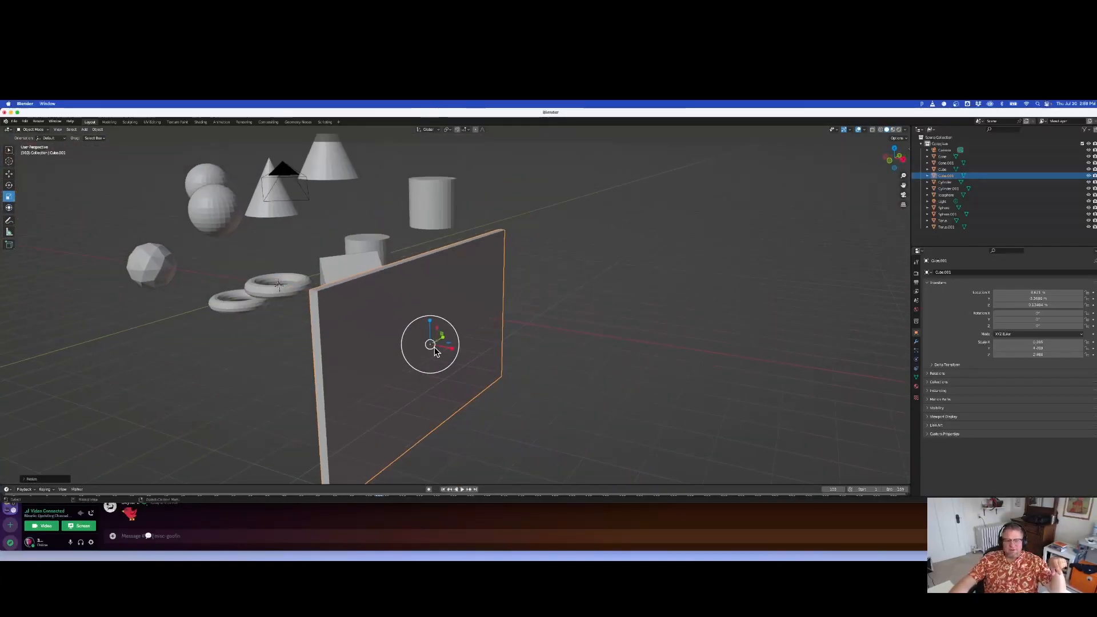
Move, rotate and resize the thin panel in front of the other shapes with the combined Transform tool.
{"action": "left_click", "coordinate": [8, 207]}
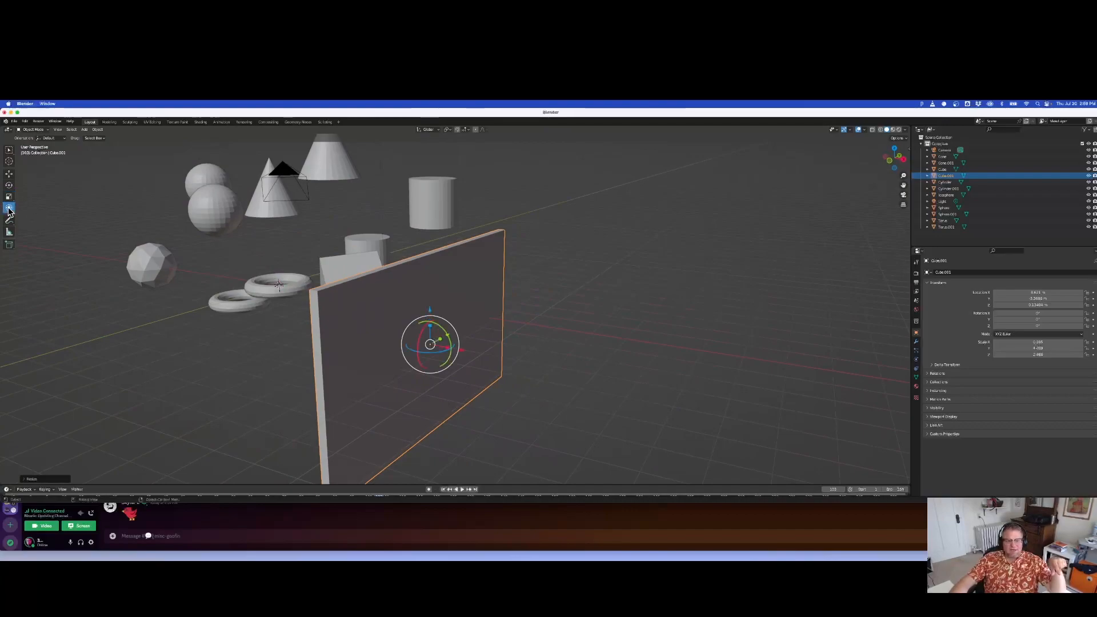
{"action": "middle_click_drag", "start_coordinate": [468, 393], "coordinate": [419, 337]}
{"action": "left_click_drag", "start_coordinate": [412, 332], "coordinate": [403, 326]}
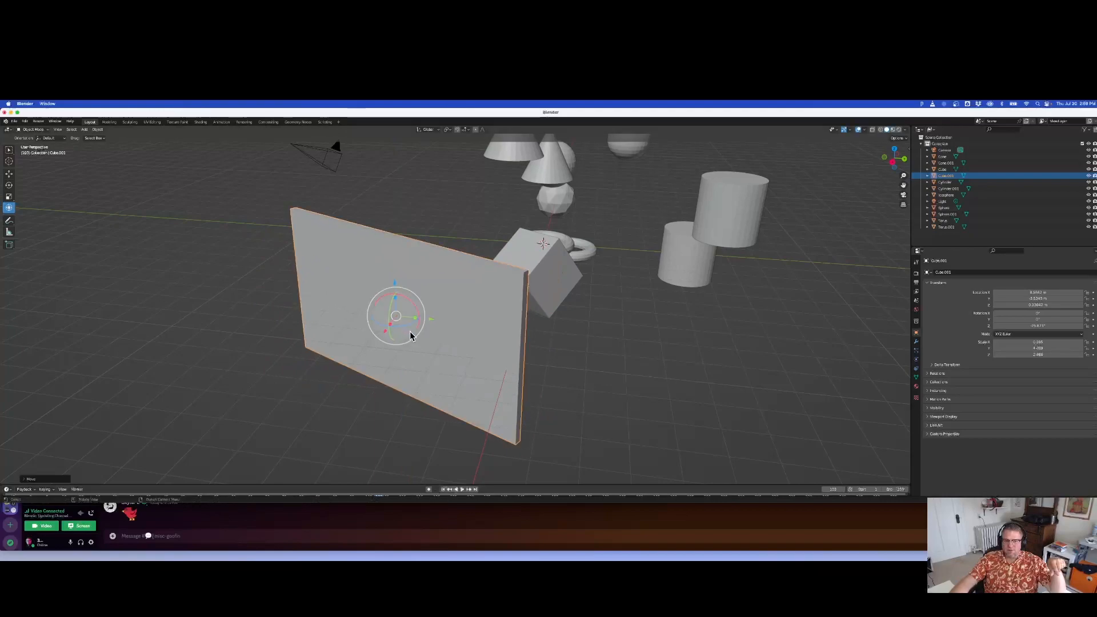
{"action": "left_click_drag", "start_coordinate": [417, 338], "coordinate": [468, 324]}
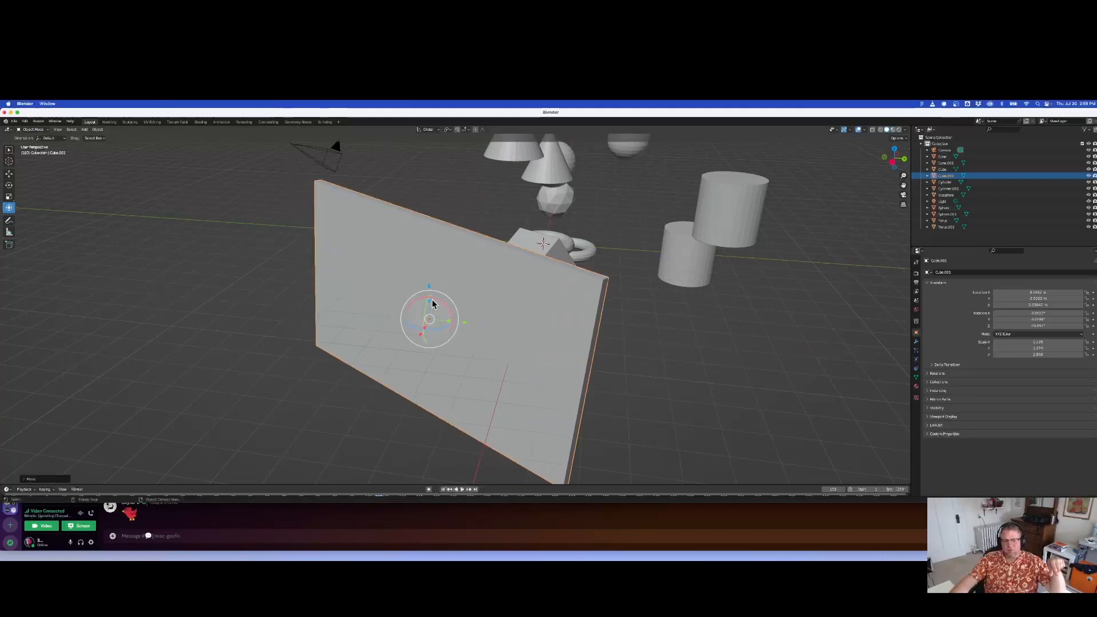
{"action": "left_click_drag", "start_coordinate": [429, 288], "coordinate": [427, 281]}
{"action": "left_click_drag", "start_coordinate": [419, 327], "coordinate": [409, 337]}
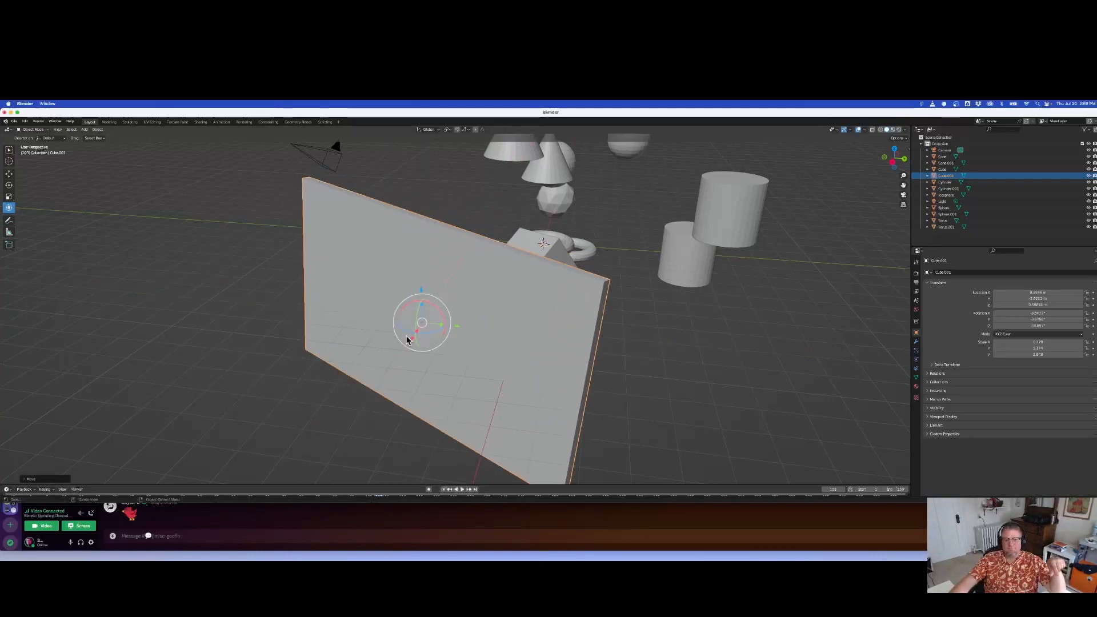
{"action": "middle_click_drag", "start_coordinate": [460, 336], "coordinate": [542, 362]}
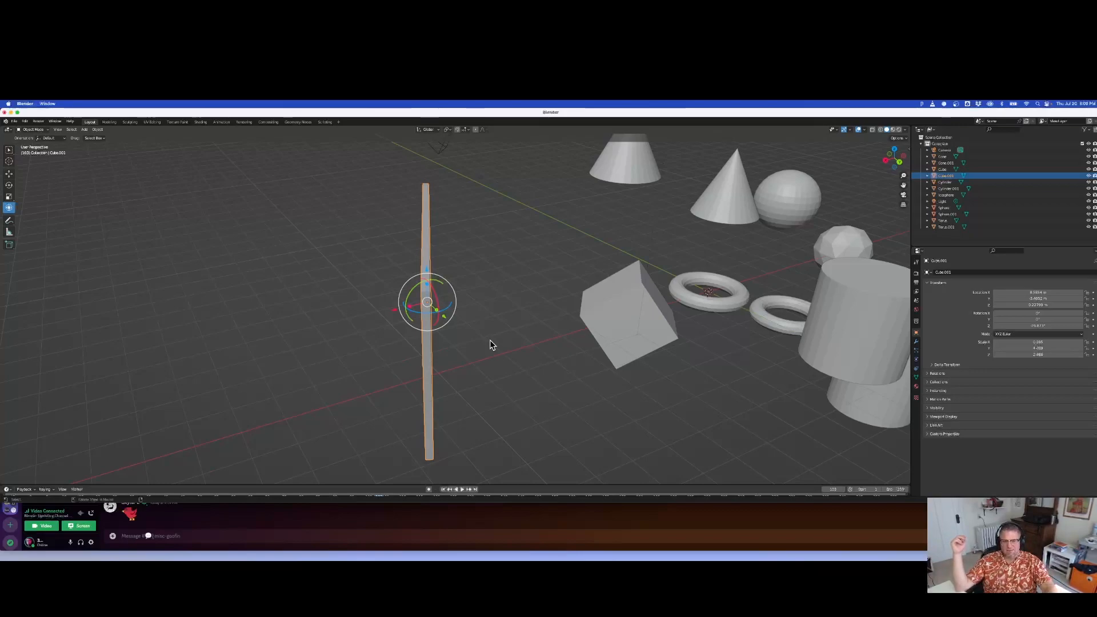
Clear the panel's scale, rotation and location to restore a default cube at the world origin.
{"action": "key", "text": "alt+s"}
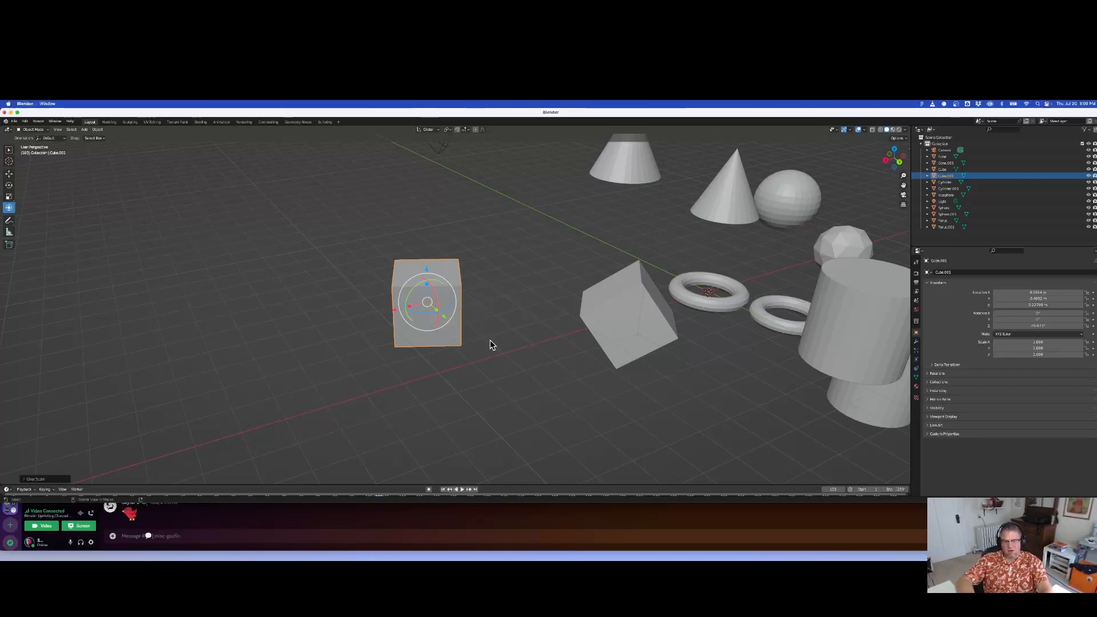
{"action": "key", "text": "alt+r"}
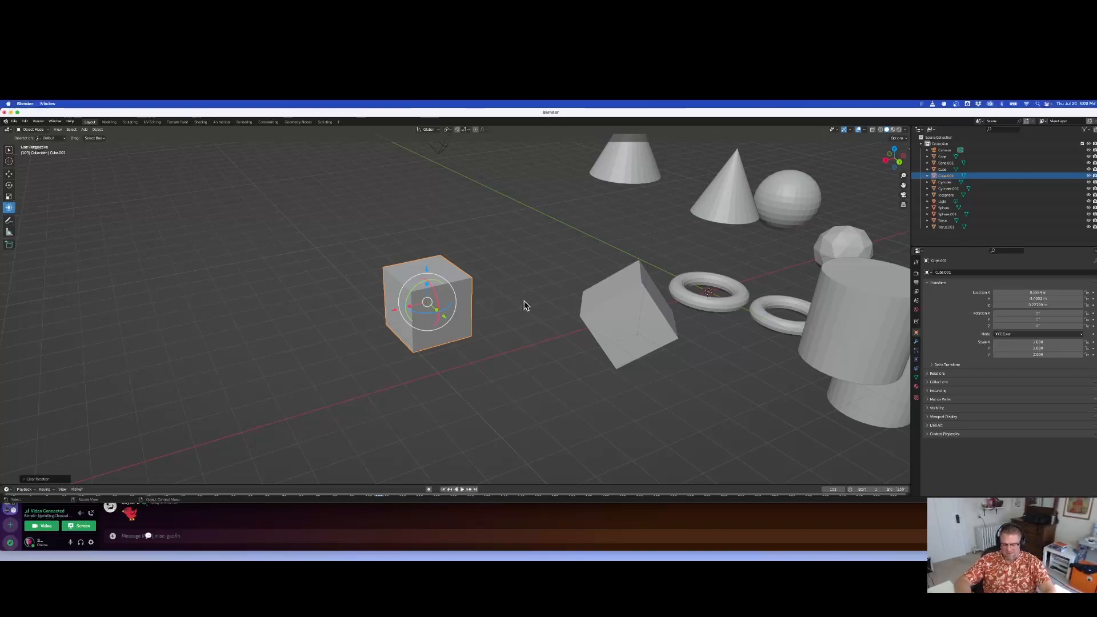
{"action": "key", "text": "alt+g"}
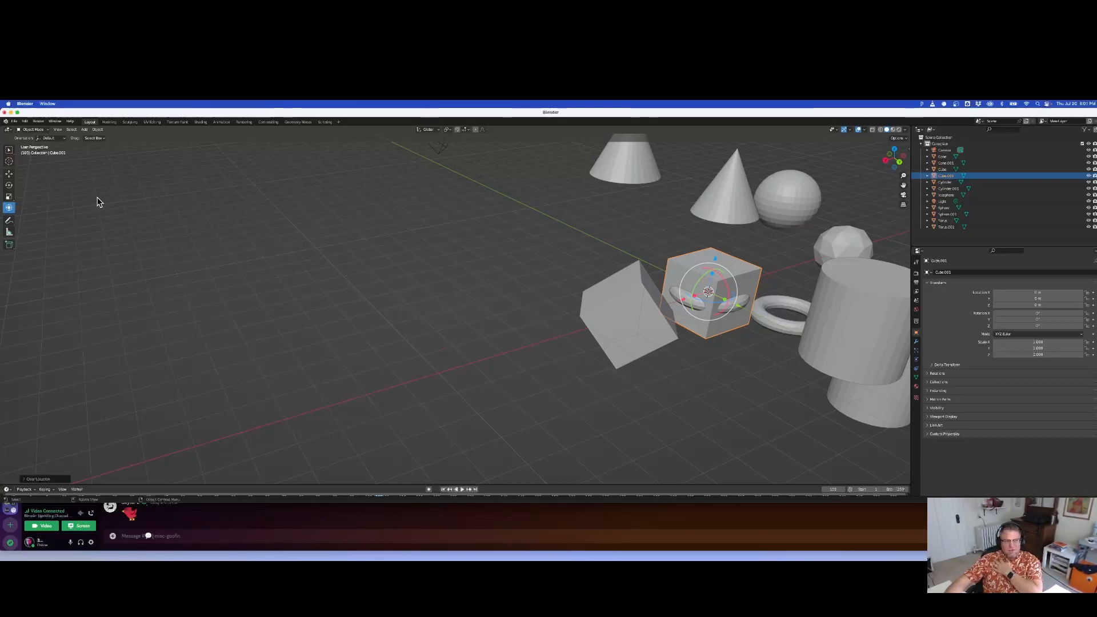
Switch to the Select tool and move the cube from the origin to the empty area beyond the tilted cube.
{"action": "key", "text": "w"}
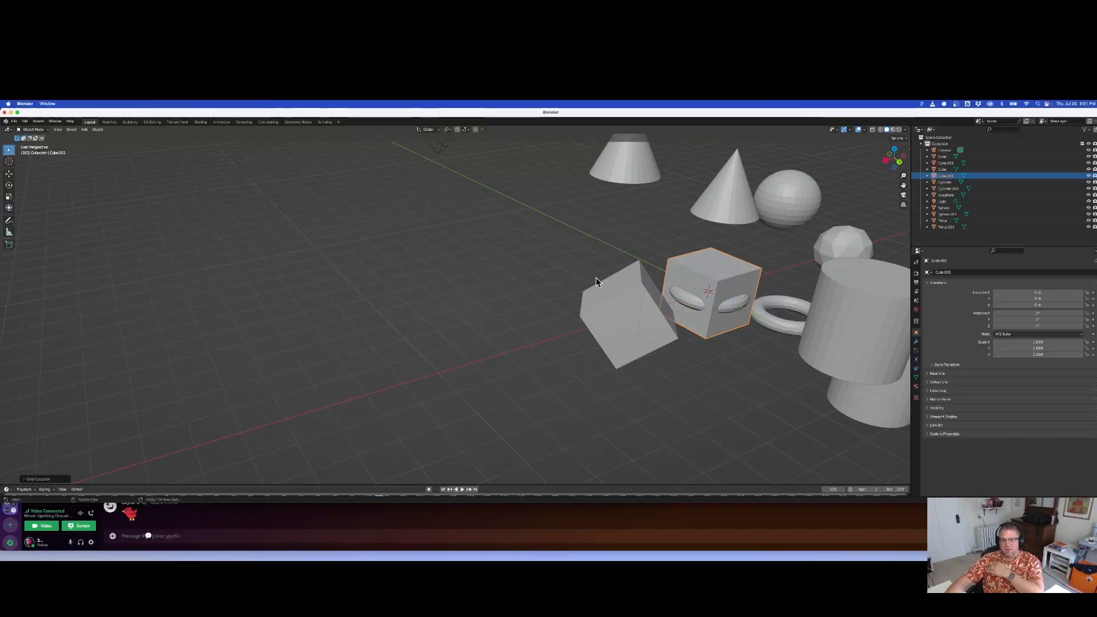
{"action": "key", "text": "g"}
{"action": "left_click", "coordinate": [367, 290]}
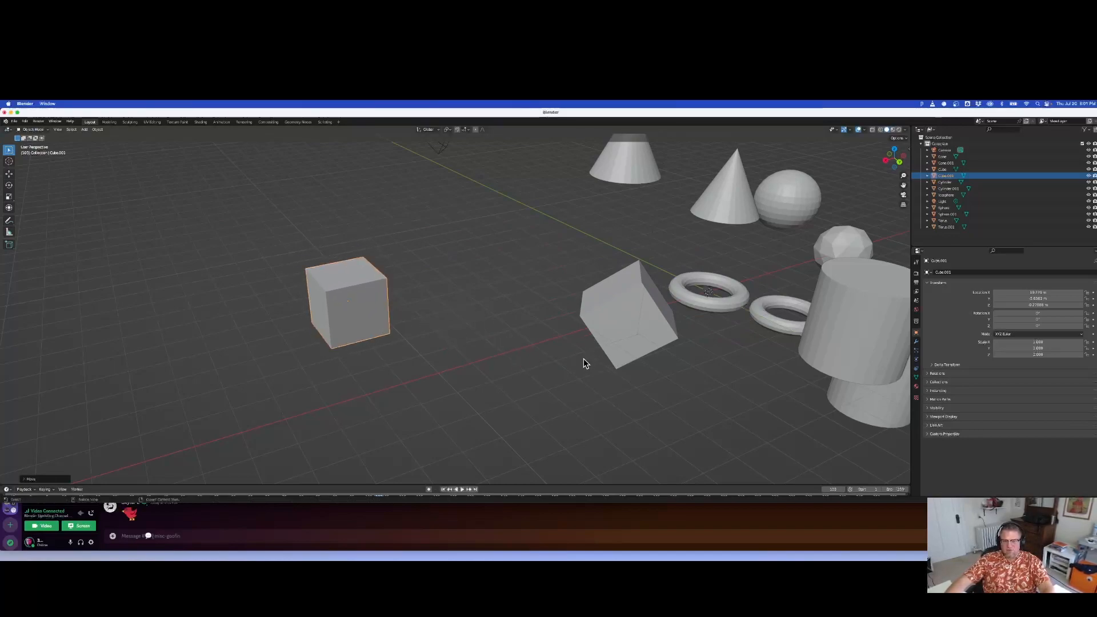
Scale the moved cube down to about a third of its size and rotate it freely.
{"action": "key", "text": "s"}
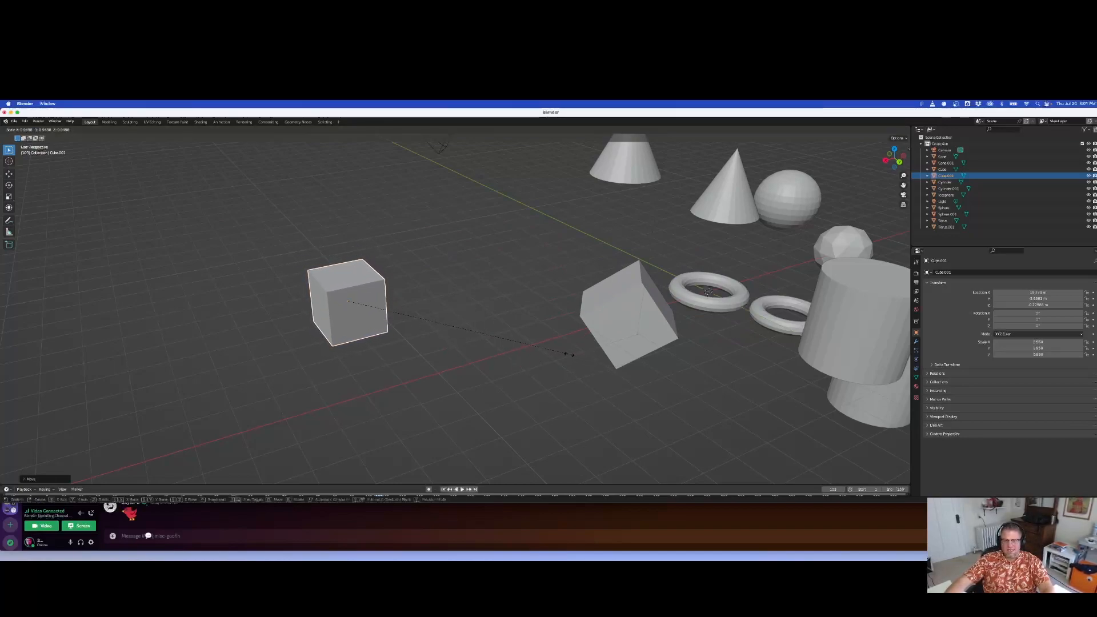
{"action": "left_click", "coordinate": [424, 320]}
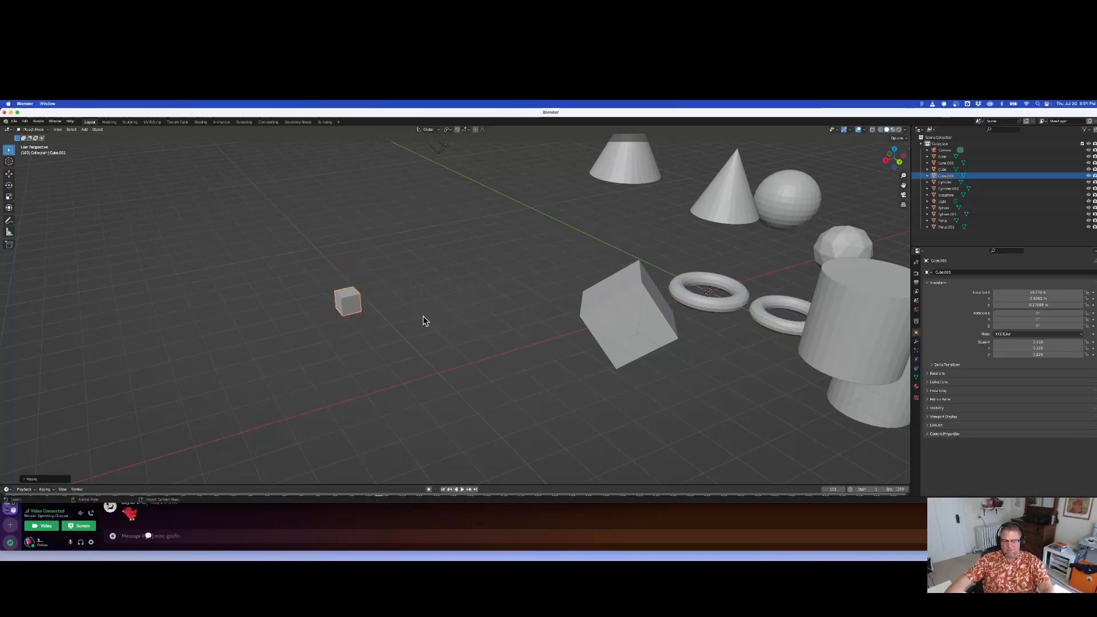
{"action": "key", "text": "r"}
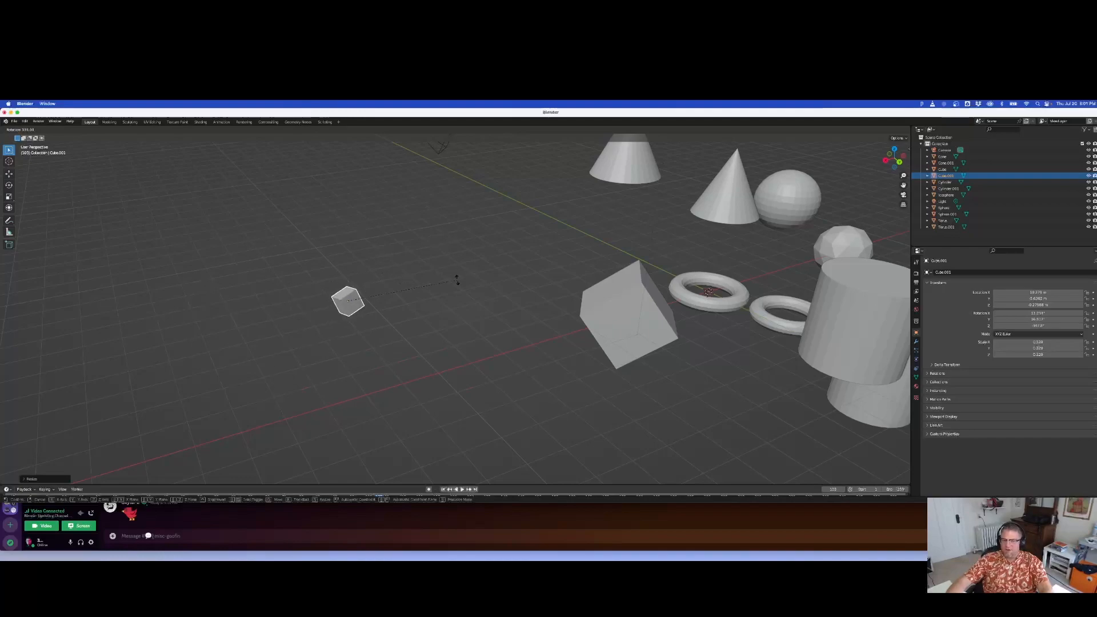
{"action": "left_click", "coordinate": [514, 339]}
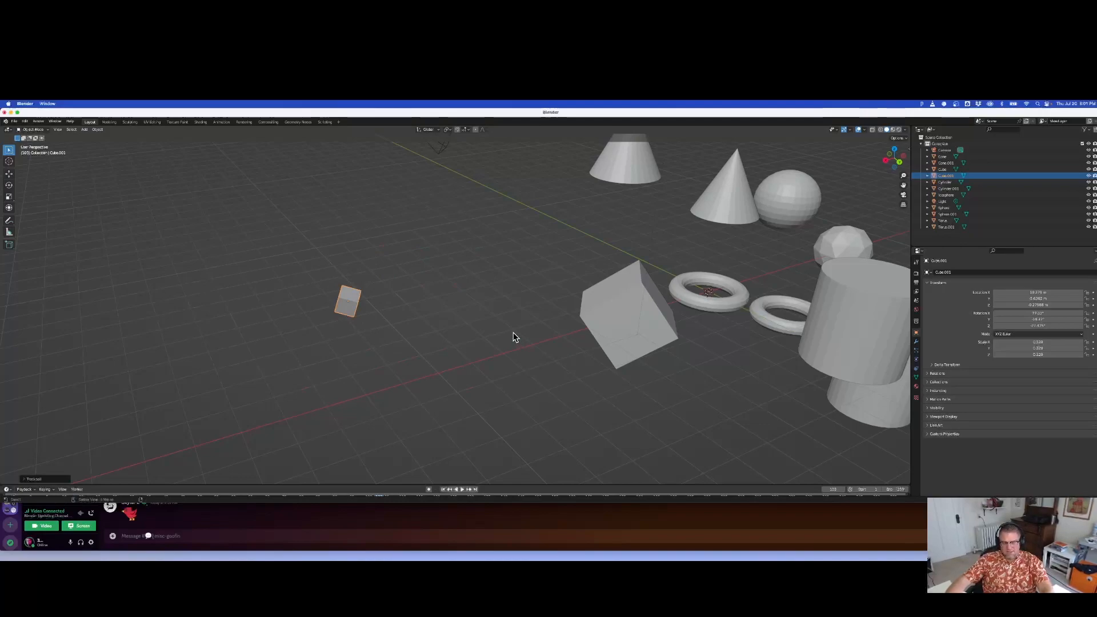
Reset the small cube's scale, rotation and location to their defaults.
{"action": "key", "text": "alt+s"}
{"action": "key", "text": "alt+r"}
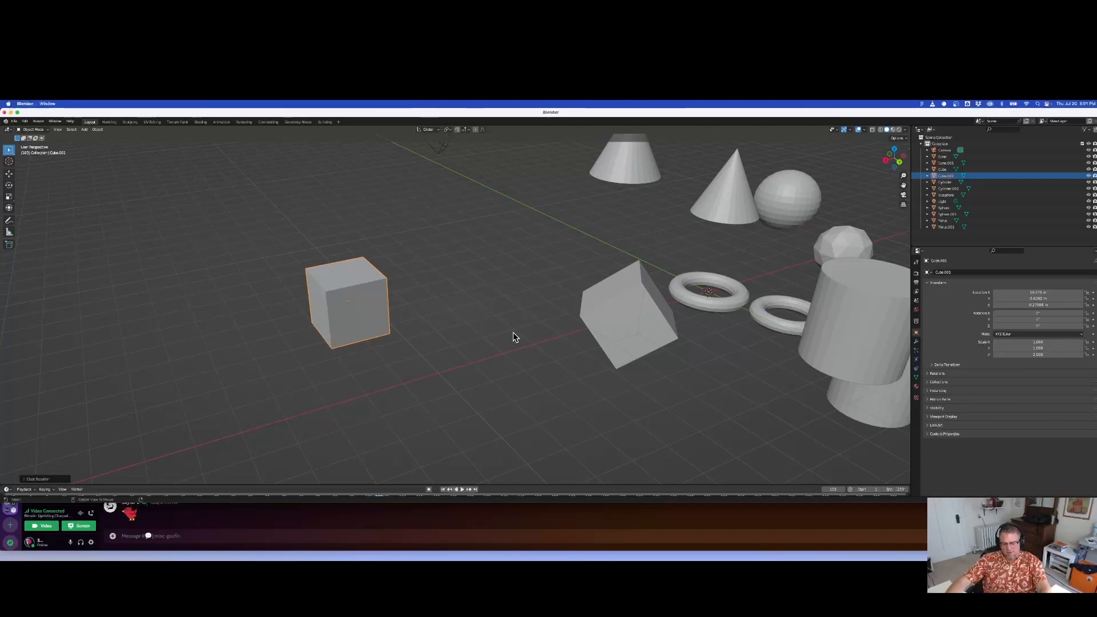
{"action": "key", "text": "alt+g"}
Move the cube from the origin to just beside the tilted cube and rotate it freely.
{"action": "key", "text": "g"}
{"action": "left_click", "coordinate": [381, 304]}
{"action": "key", "text": "r"}
{"action": "left_click", "coordinate": [417, 269]}
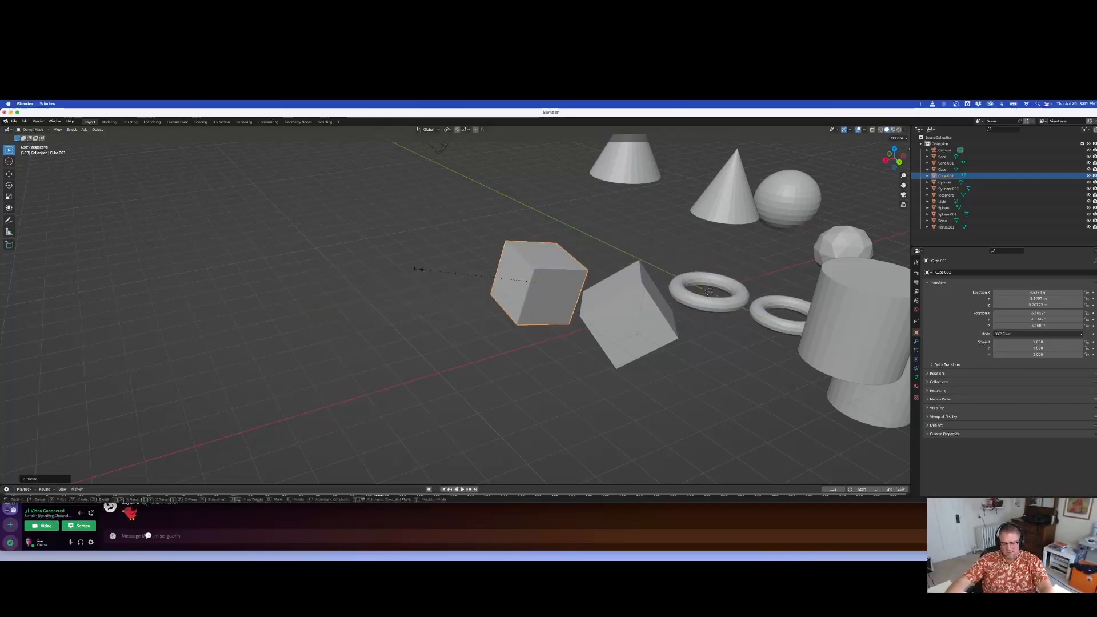